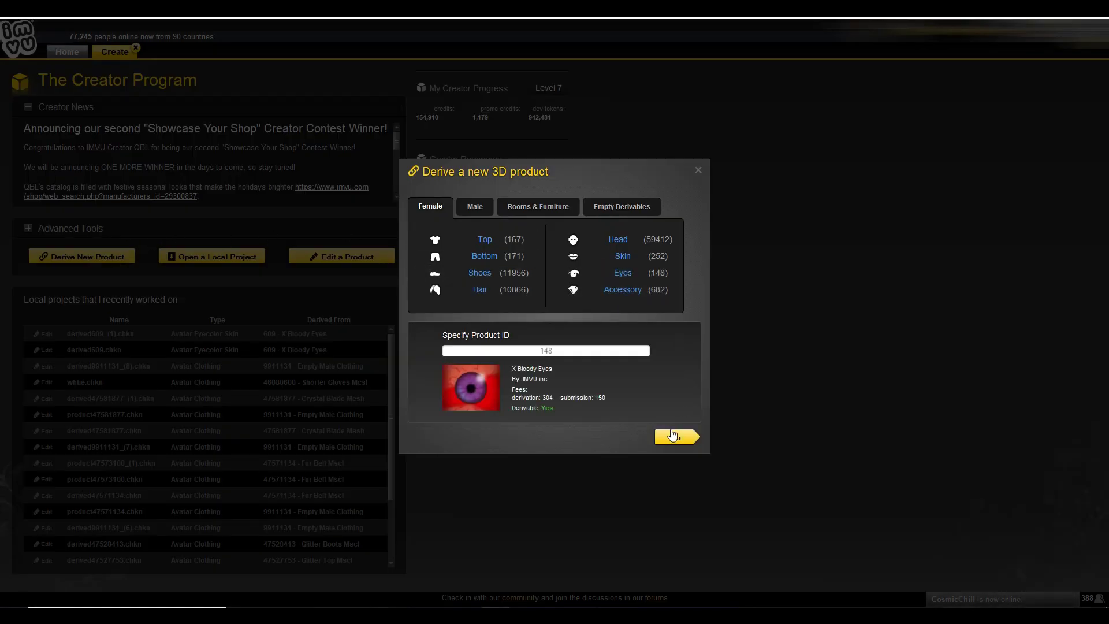
# Step: Derive a new eyecolor skin from the female X Bloody Eyes product 148
pyautogui.click(672, 437)
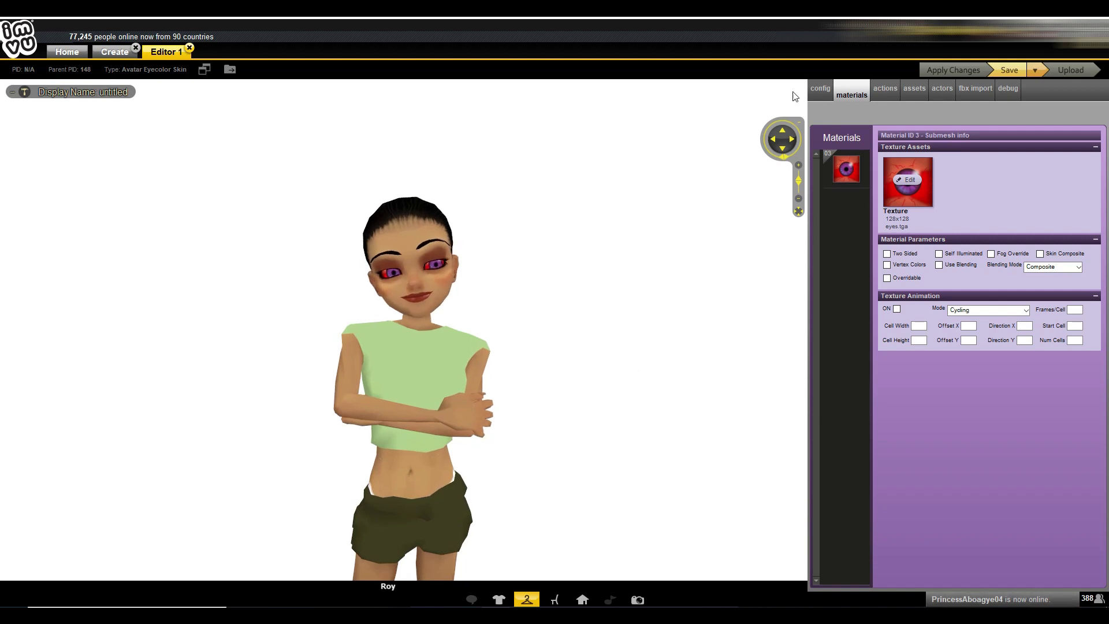
# Step: Set the Compatible Body Pattern PID to 80,191 in the skin's config settings
pyautogui.click(818, 91)
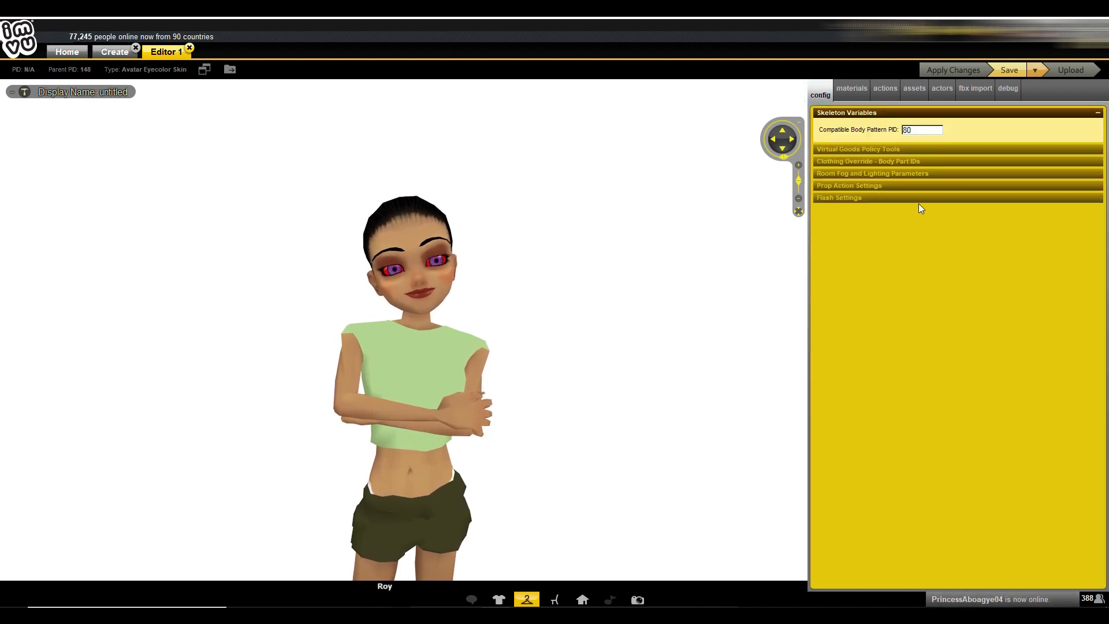
pyautogui.write('191')
pyautogui.press('Return')
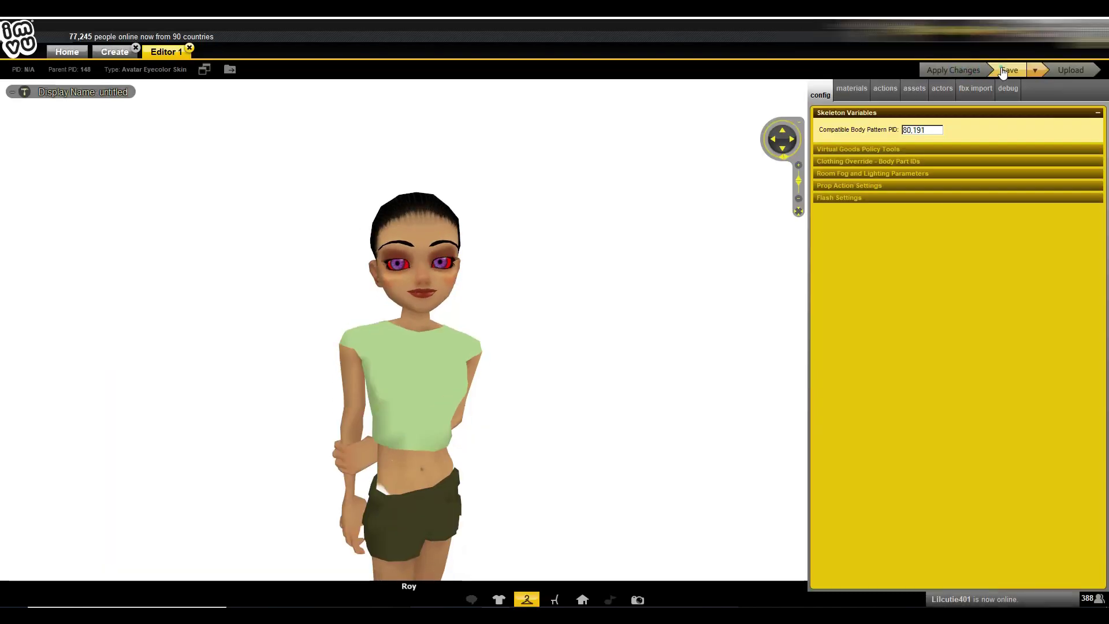
# Step: Dress the preview avatar in a shirtless male outfit and zoom onto the head and torso
pyautogui.click(868, 91)
pyautogui.moveTo(685, 275); pyautogui.dragTo(540, 557)
pyautogui.click(499, 599)
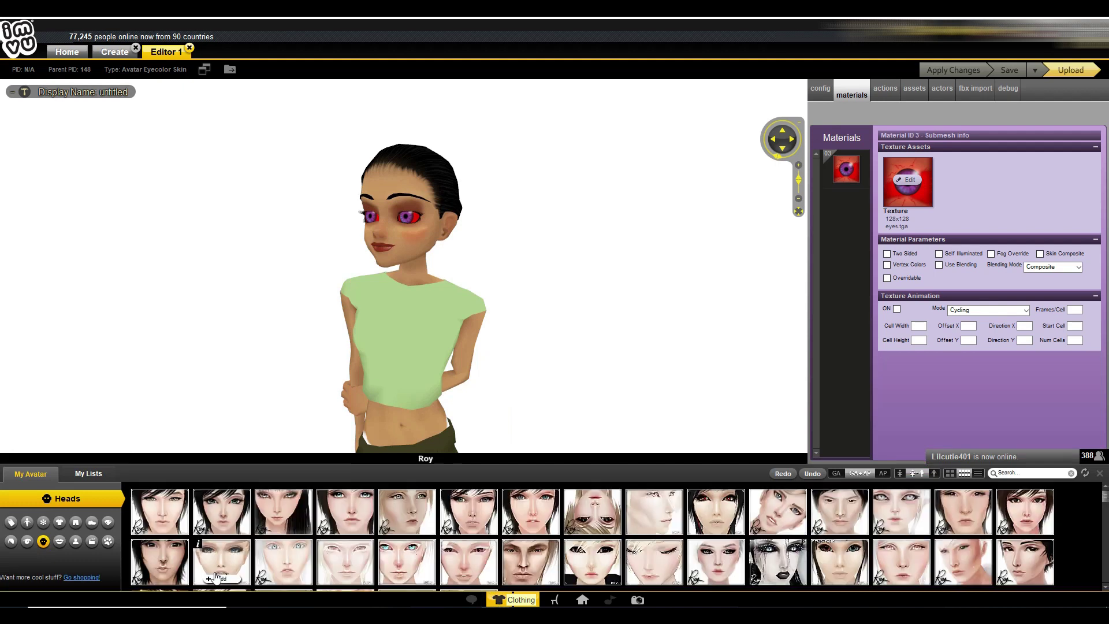
pyautogui.click(76, 543)
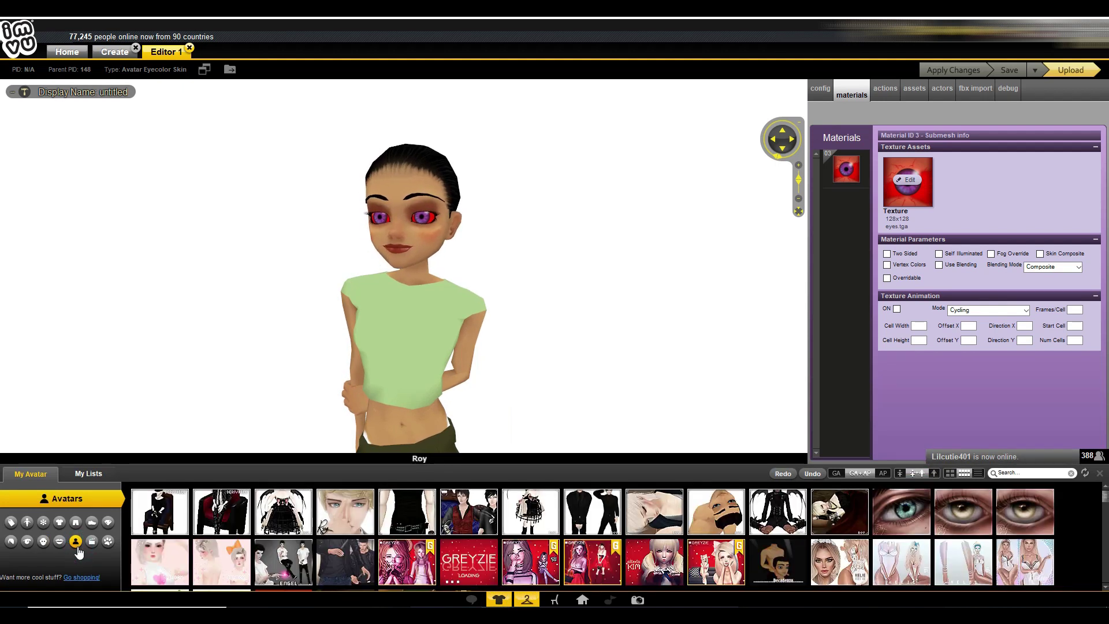
pyautogui.click(407, 511)
pyautogui.click(1100, 473)
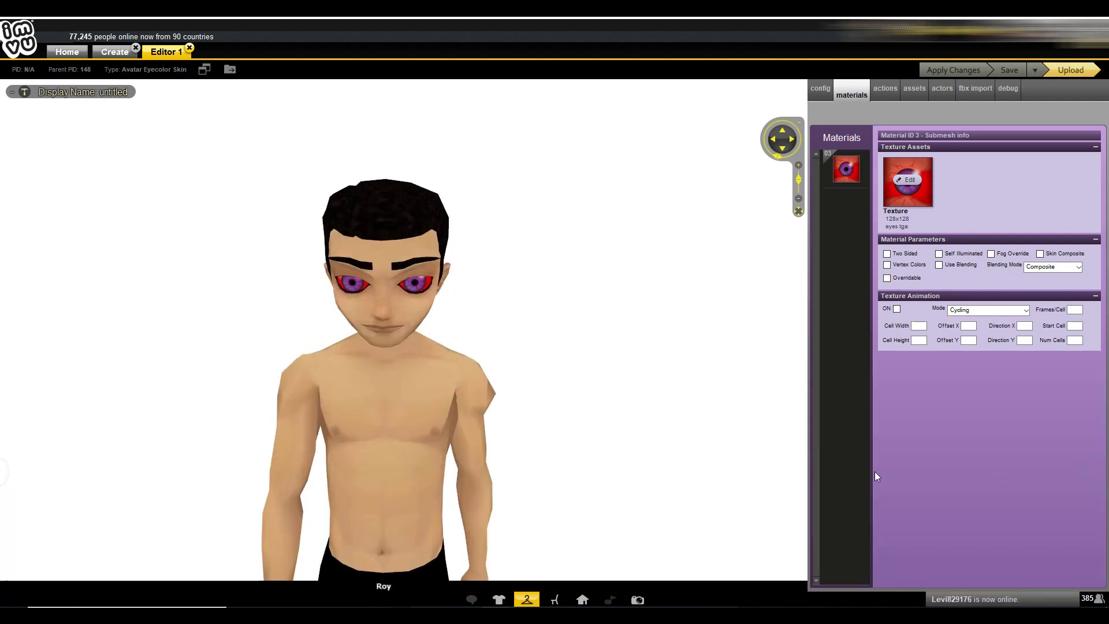
pyautogui.moveTo(766, 448); pyautogui.dragTo(668, 331)
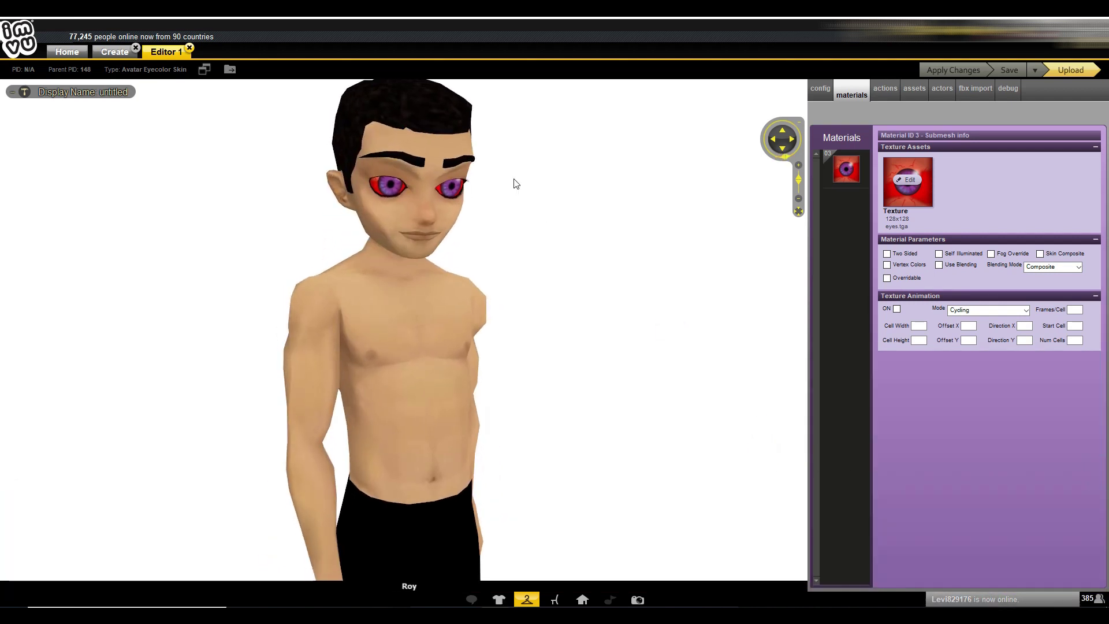
# Step: Swap the preview avatar's head to a male head from the inventory
pyautogui.click(497, 599)
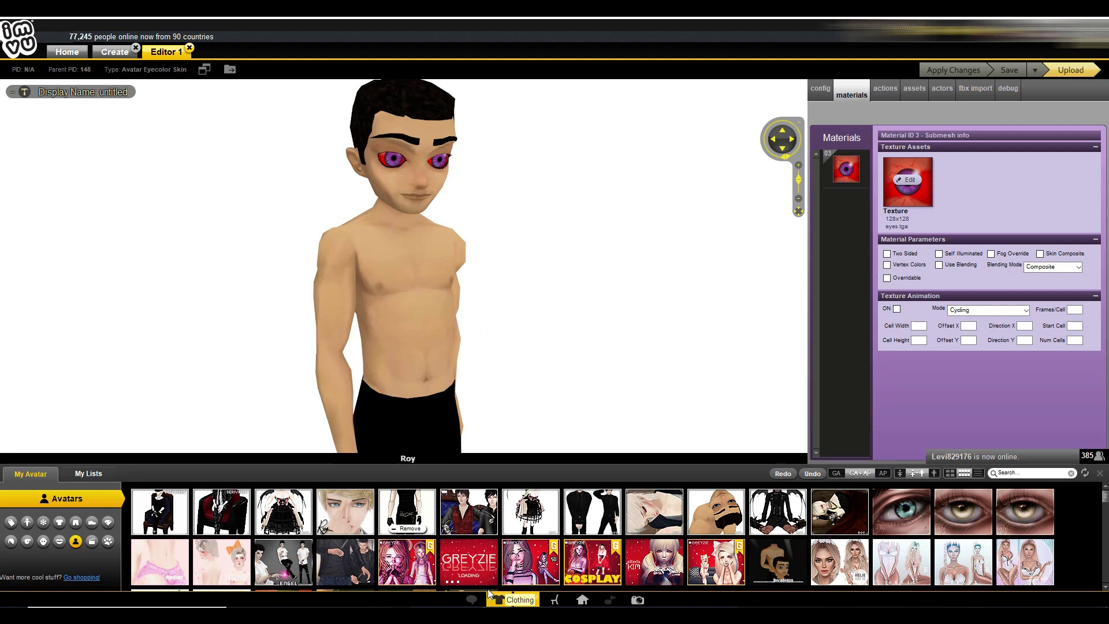
pyautogui.click(43, 544)
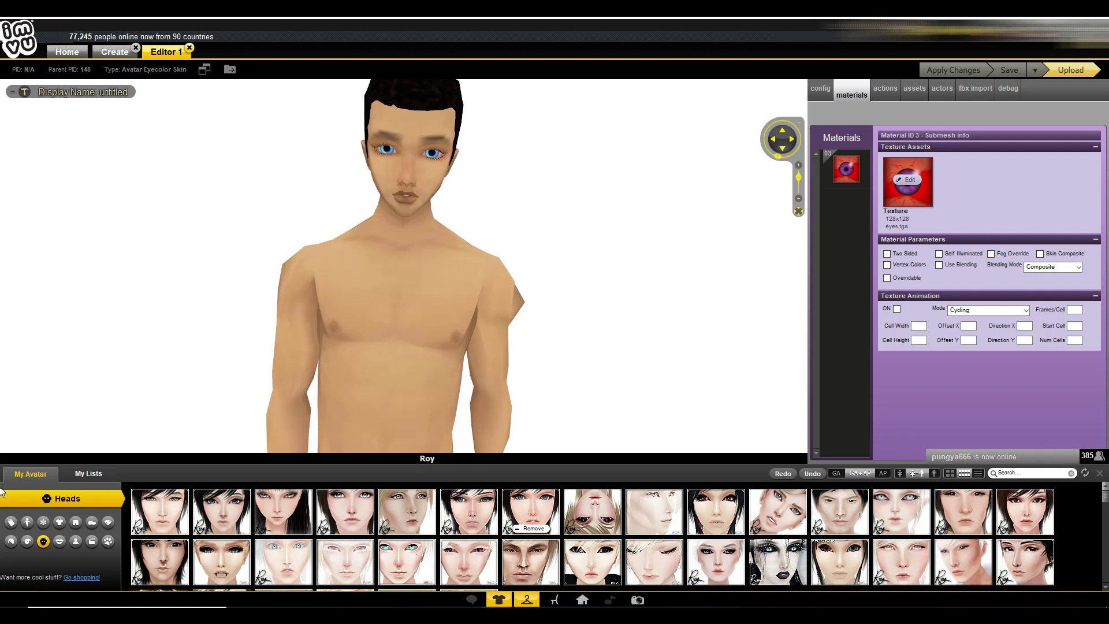
pyautogui.click(1101, 473)
pyautogui.click(485, 356)
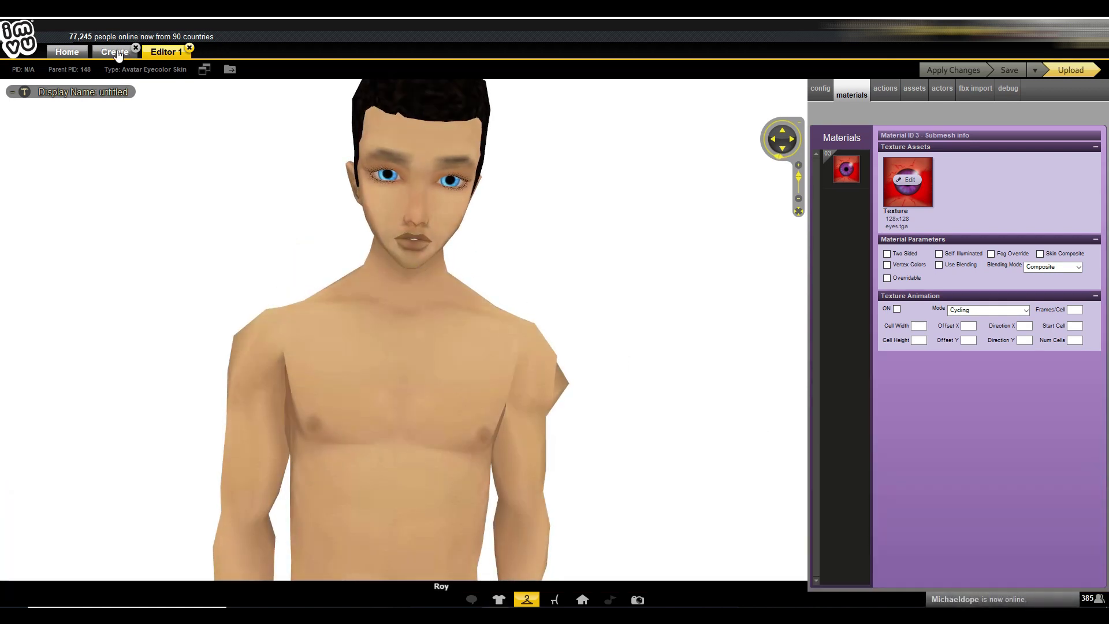
# Step: Inspect Editor 1's TextureMap0 Asset entry in the Debug 02 data
pyautogui.click(1001, 93)
pyautogui.click(902, 119)
pyautogui.click(966, 172)
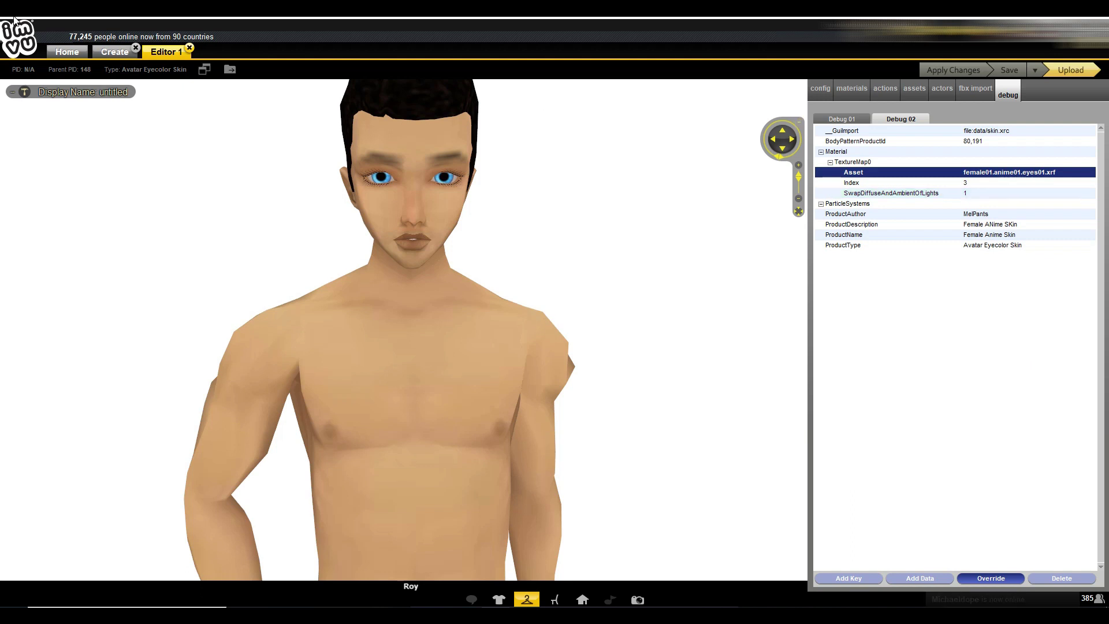
# Step: Derive another eyecolor skin from the male X Bloody Eyes product 609
pyautogui.click(115, 53)
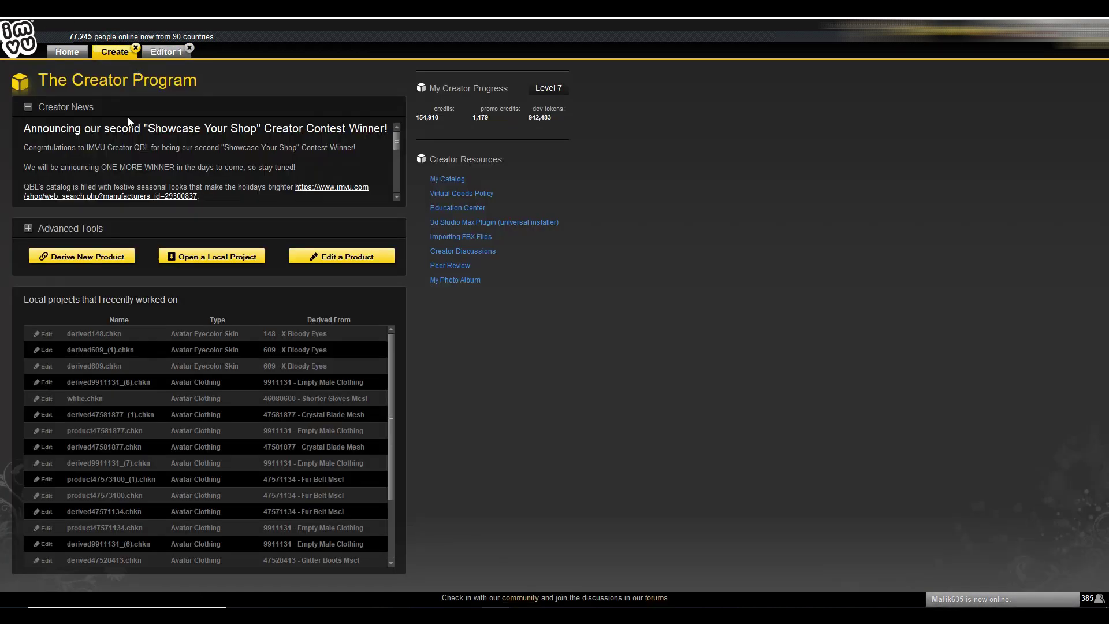
pyautogui.click(82, 255)
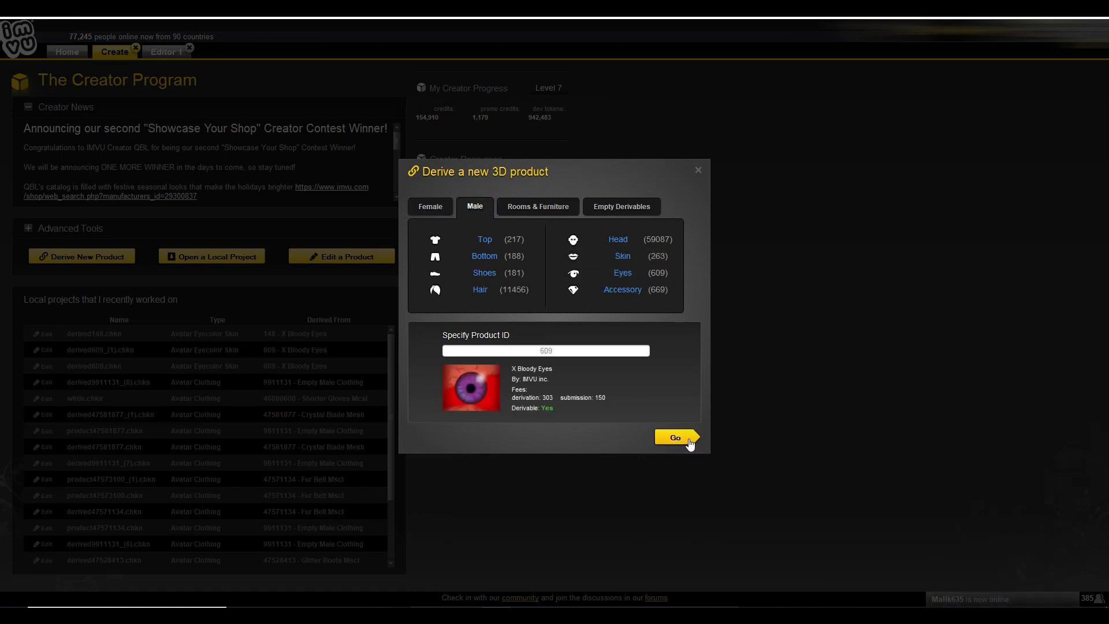
pyautogui.click(690, 437)
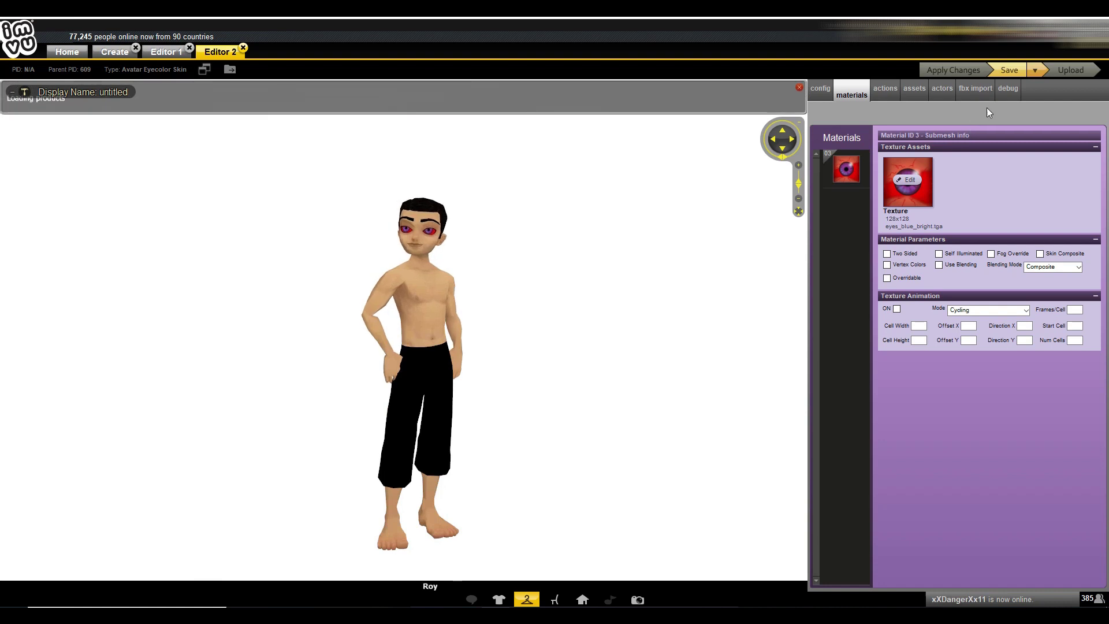
# Step: Locate the male skin's eye Asset entry, then select Editor 1's Material group
pyautogui.click(1009, 88)
pyautogui.click(924, 121)
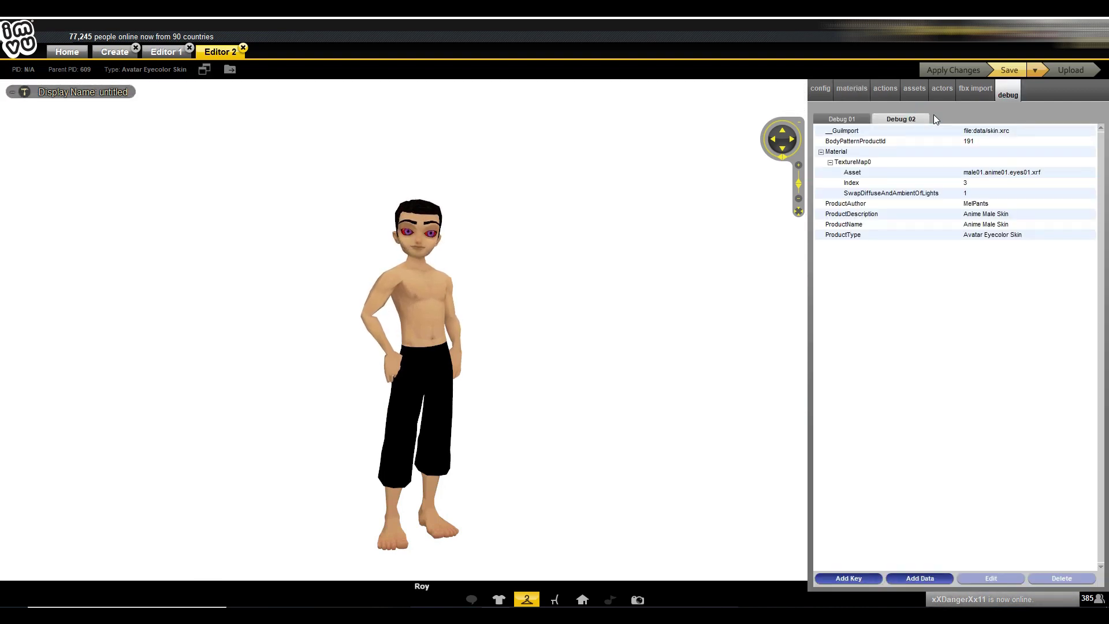
pyautogui.click(1008, 172)
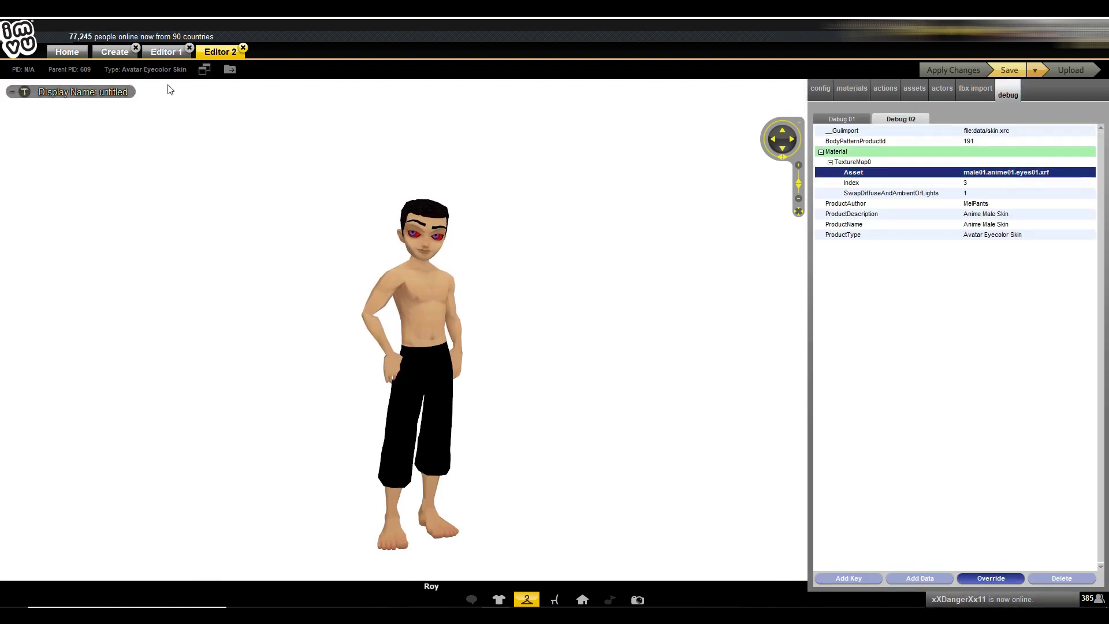
pyautogui.click(166, 51)
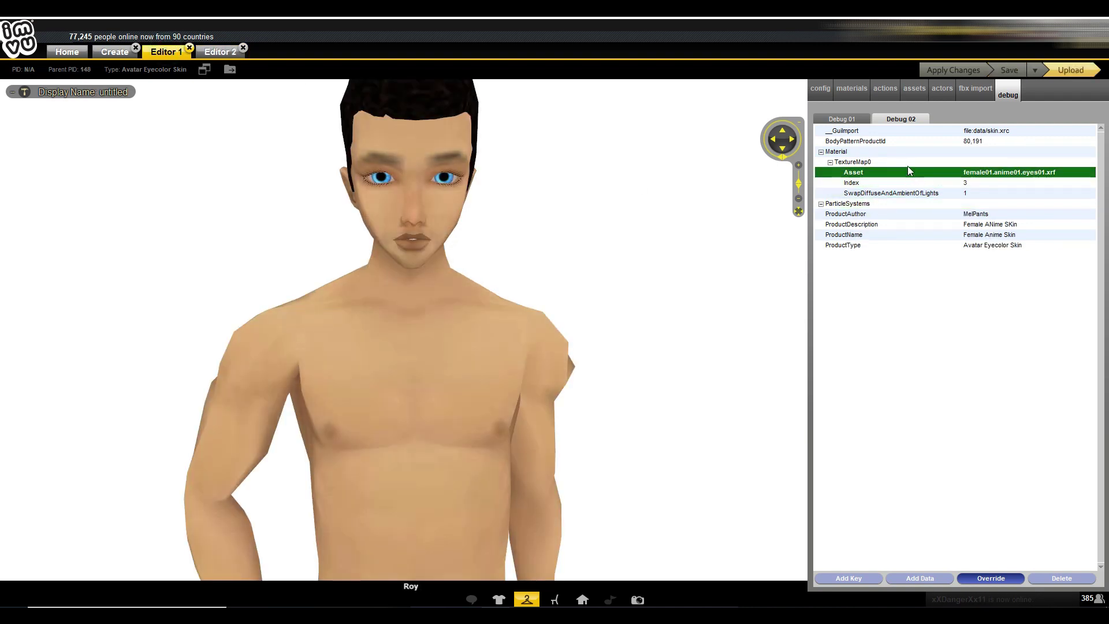
pyautogui.click(892, 151)
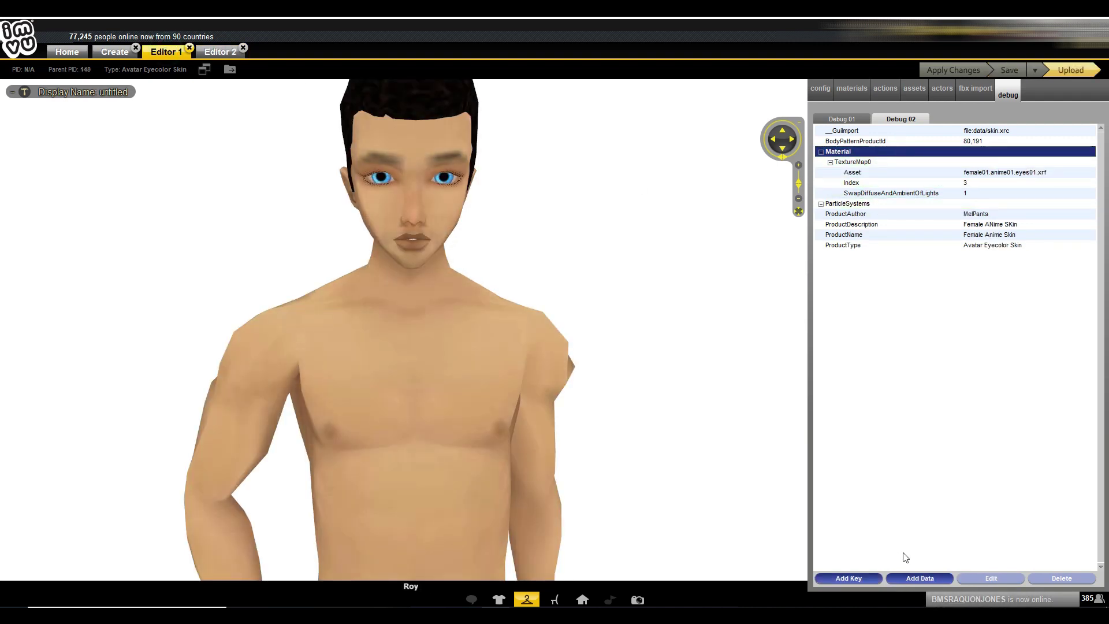
# Step: Copy the male eye asset name male01.anime01.eyes01.xrf and return to Editor 1
pyautogui.click(221, 55)
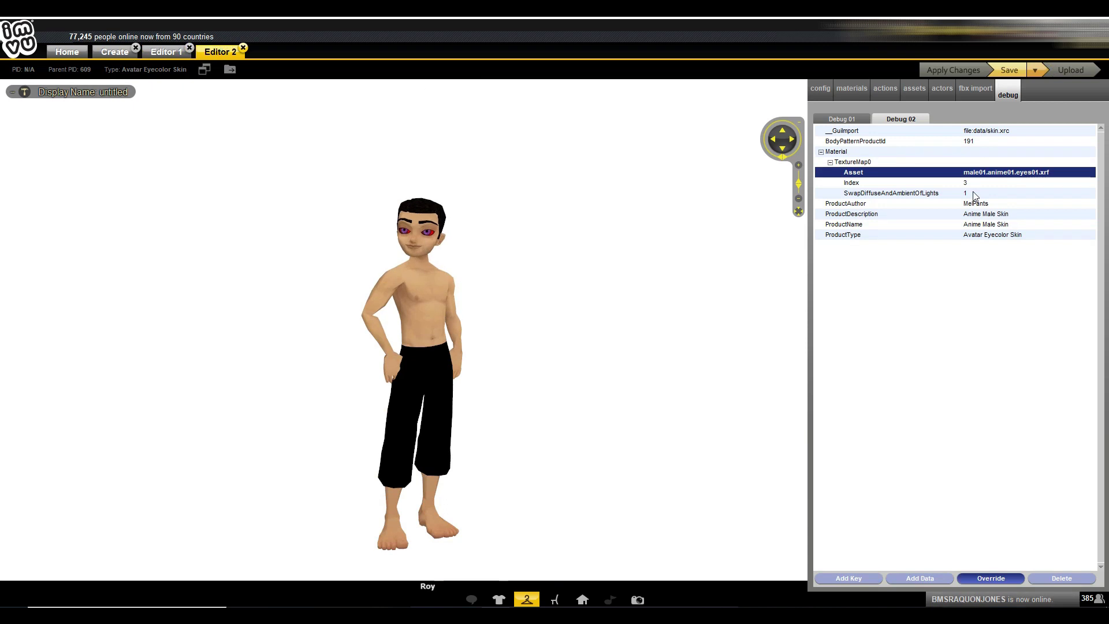
pyautogui.click(996, 580)
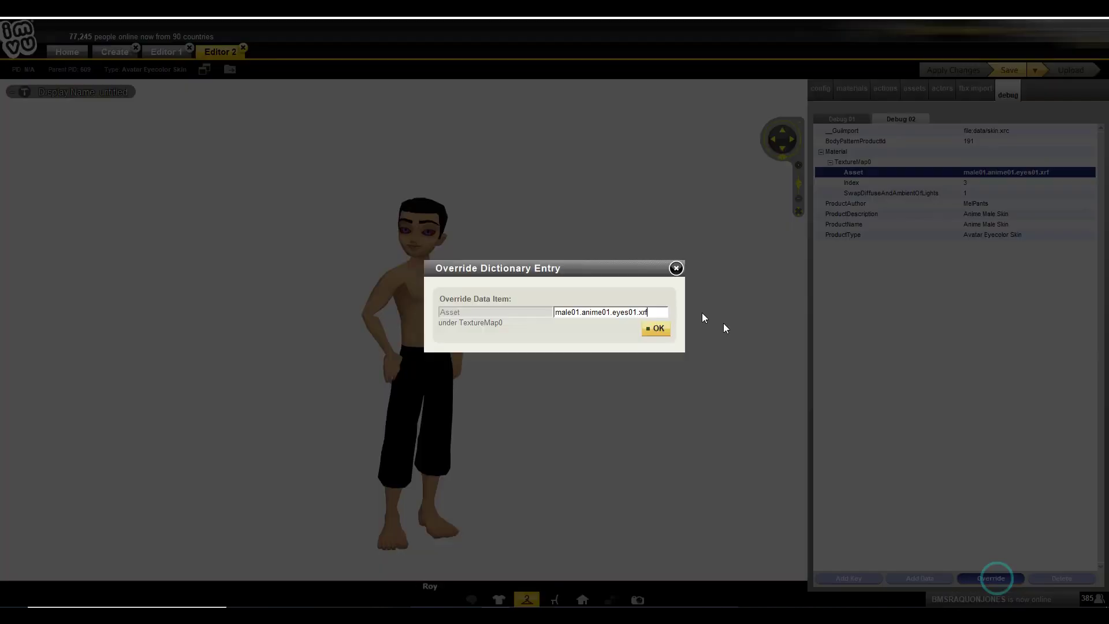
pyautogui.moveTo(655, 310); pyautogui.dragTo(533, 308)
pyautogui.hotkey('ctrl', 'c')
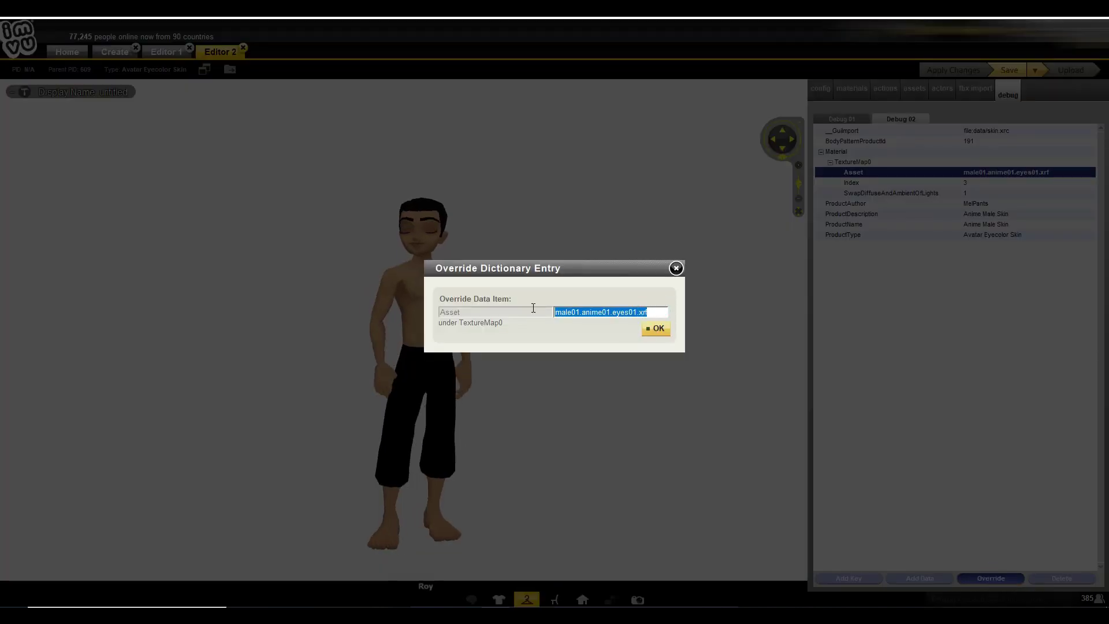
pyautogui.click(658, 328)
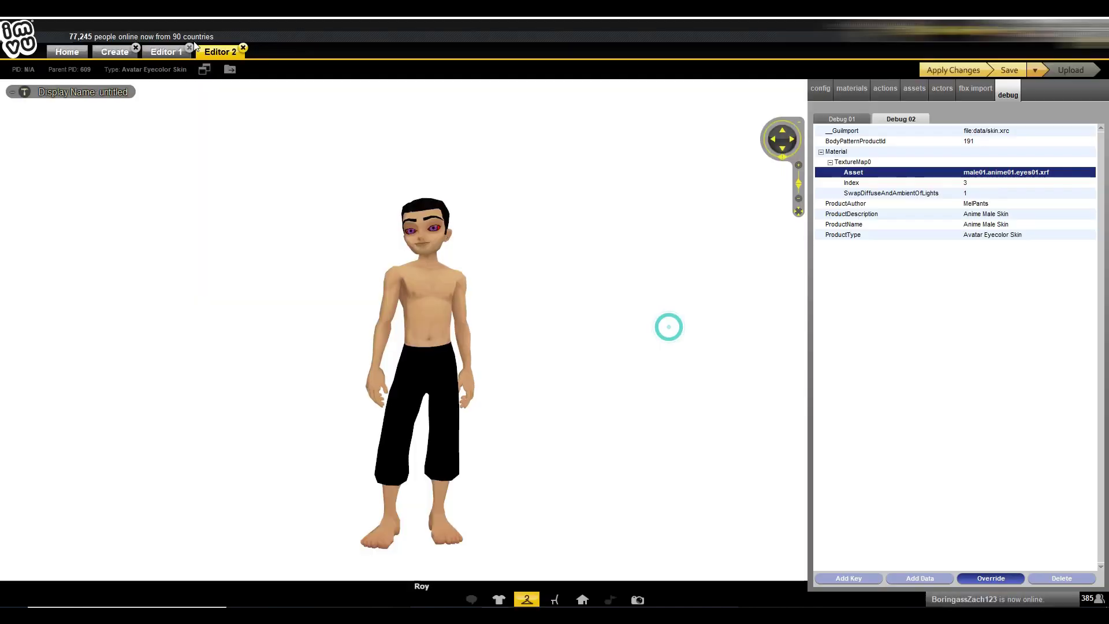
pyautogui.click(167, 51)
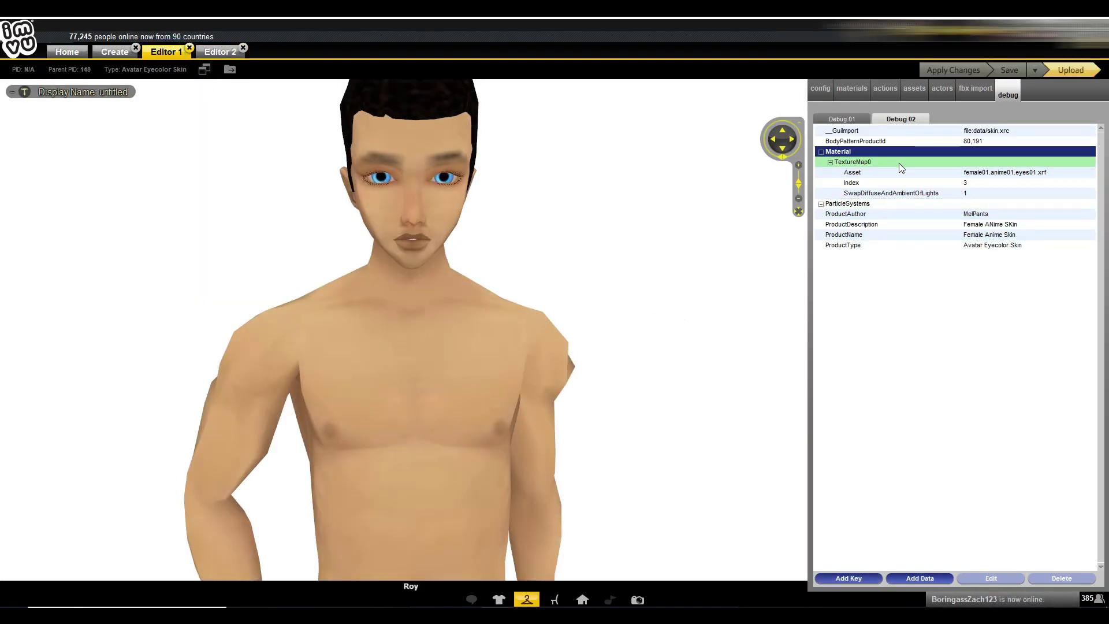
# Step: Add a new TextureMap1 key under Material in Editor 1
pyautogui.click(872, 578)
pyautogui.write('Tex')
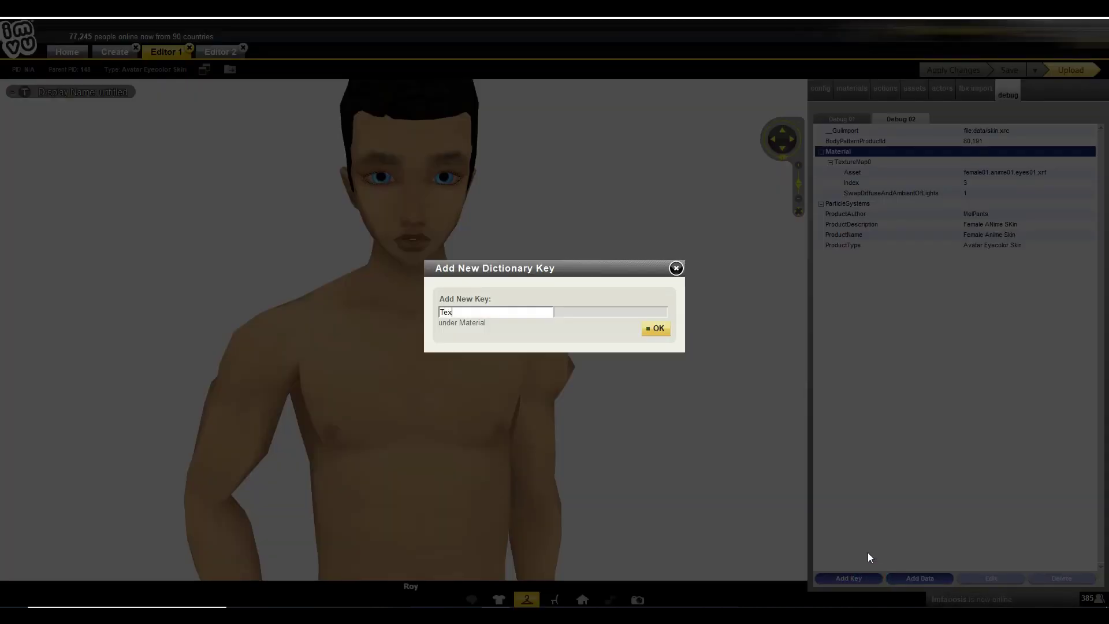
pyautogui.write('tureMap1')
pyautogui.press('Return')
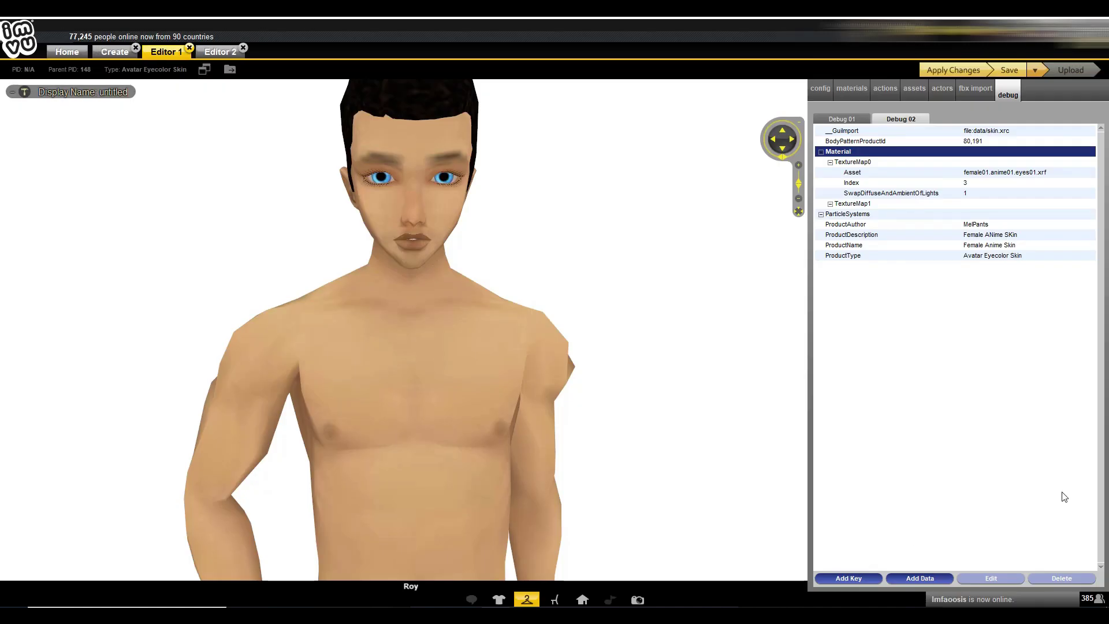
pyautogui.click(895, 203)
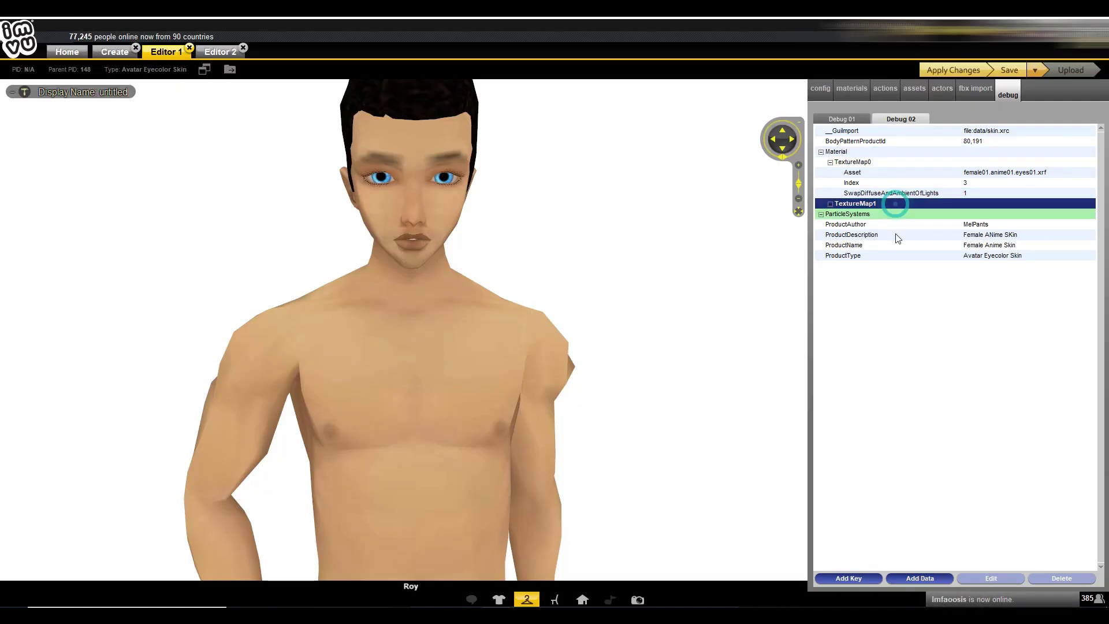
# Step: Add an Asset entry under TextureMap1 with value male01.anime01.eyes01.xrf
pyautogui.click(910, 577)
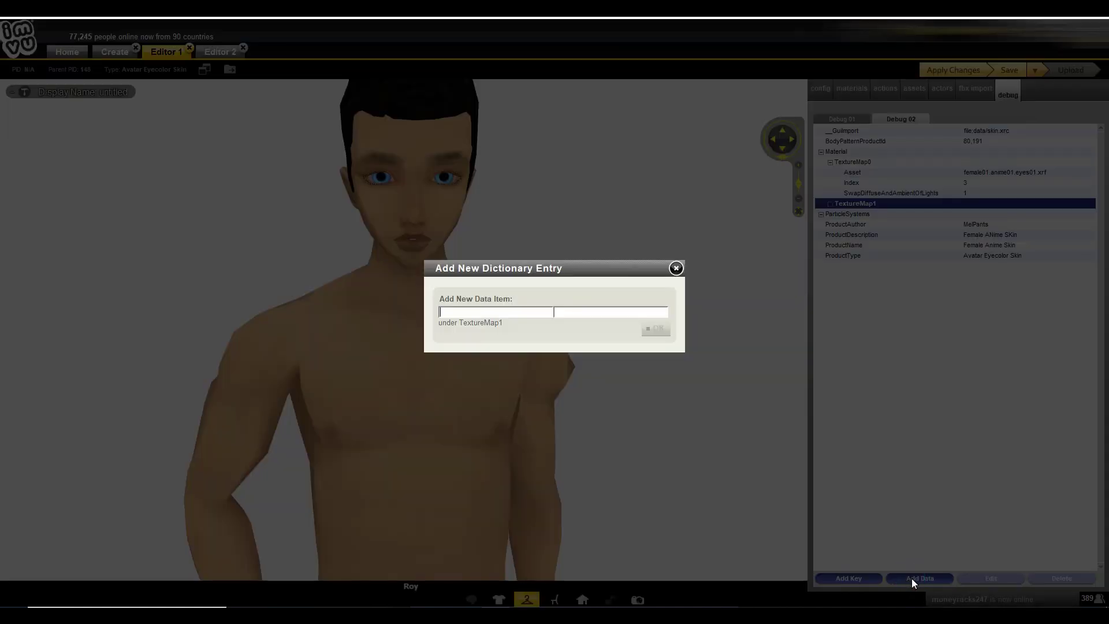
pyautogui.write('ass')
pyautogui.write('Asset')
pyautogui.press('Tab')
pyautogui.hotkey('ctrl', 'v')
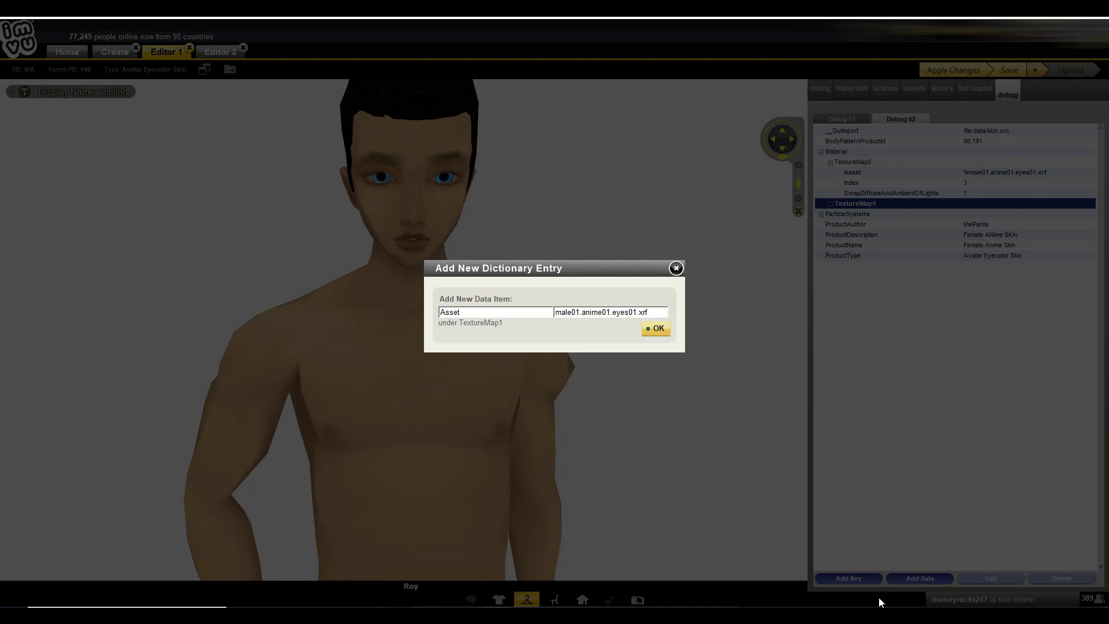
pyautogui.press('Return')
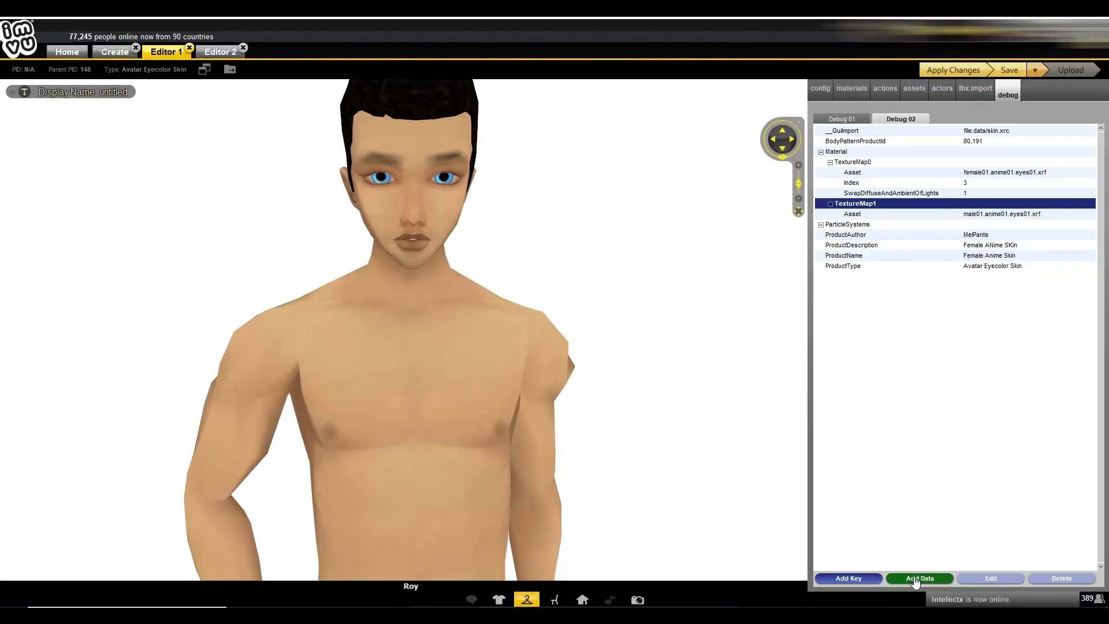
# Step: Add an Index entry of 30 under TextureMap1 and apply the changes
pyautogui.click(914, 578)
pyautogui.write('In')
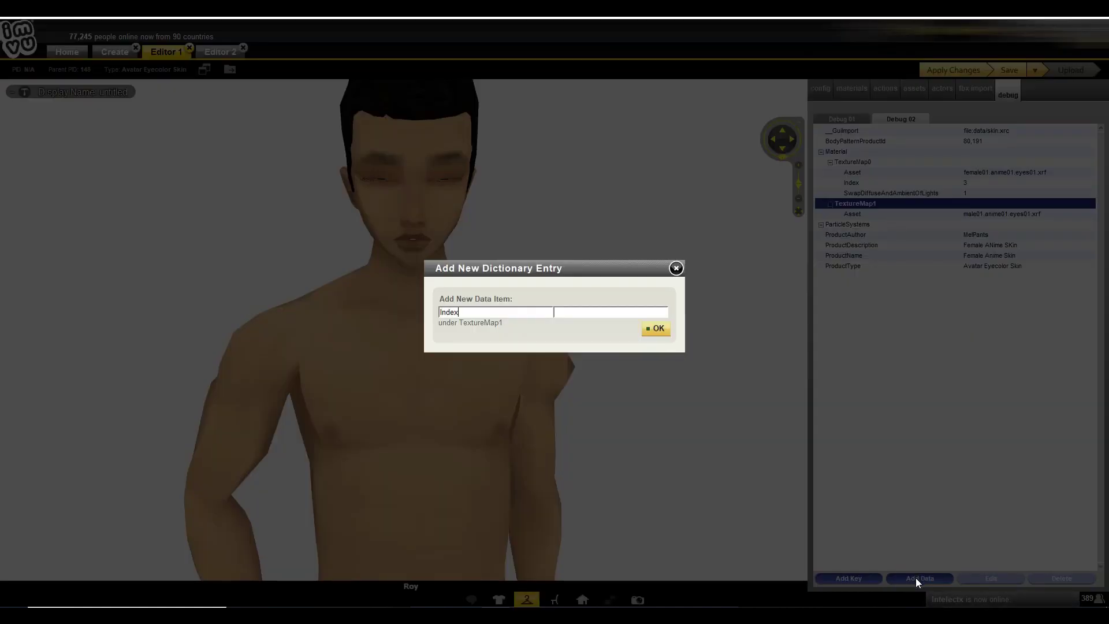
pyautogui.write('dex')
pyautogui.press('Tab')
pyautogui.write('30')
pyautogui.press('Return')
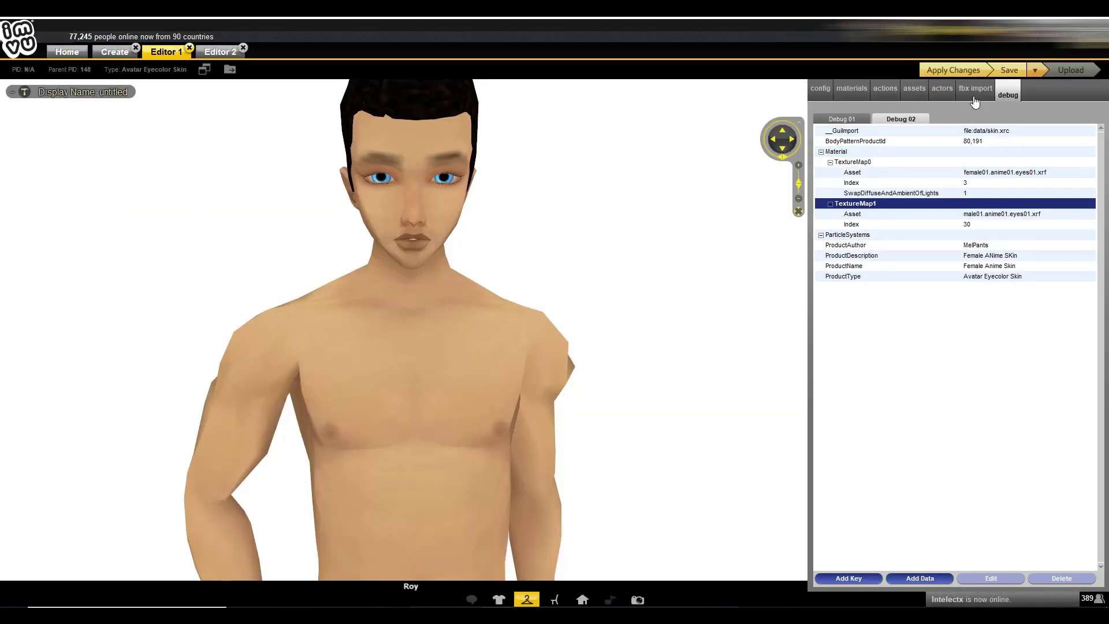
pyautogui.click(964, 70)
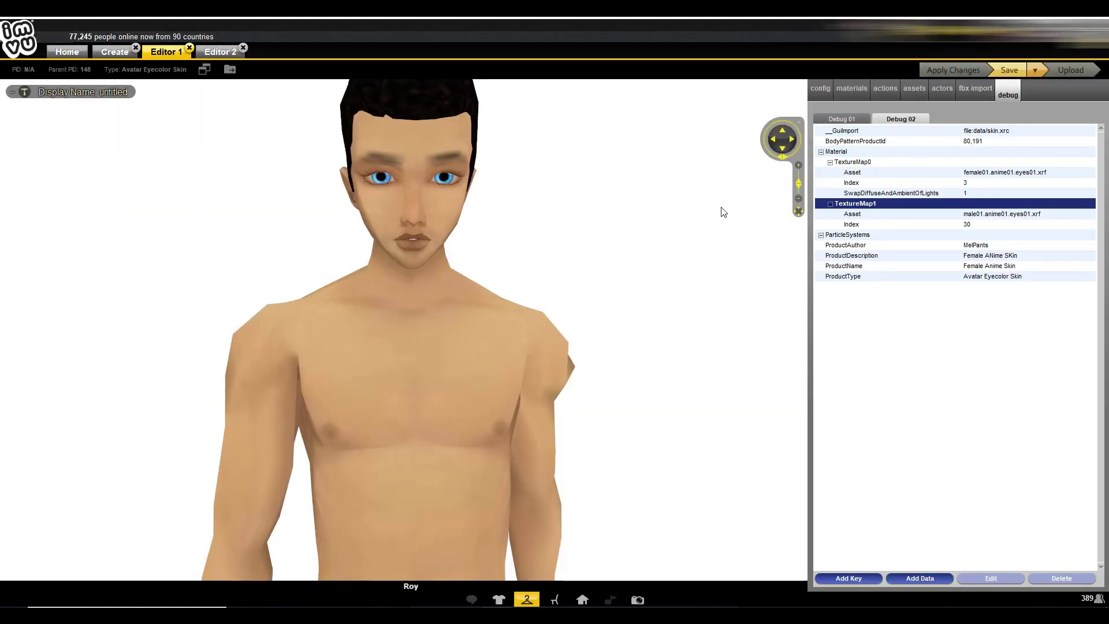
# Step: Inspect materials 30 (eyes_blue_bright.tga) and 3 (eyes.tga) in the materials settings
pyautogui.click(849, 90)
pyautogui.click(838, 213)
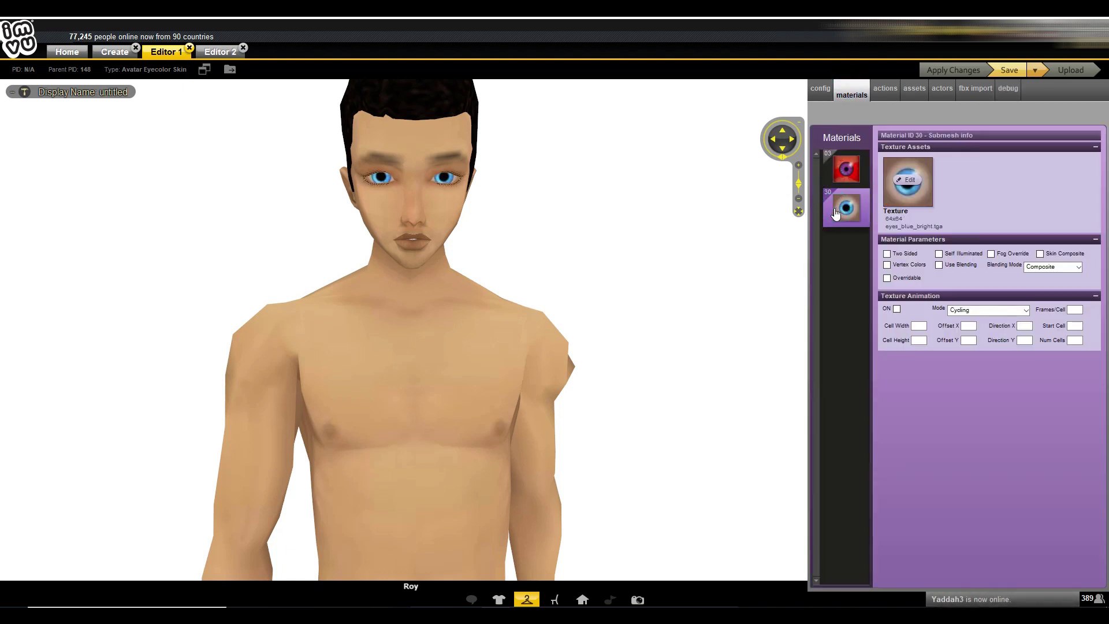
pyautogui.click(862, 171)
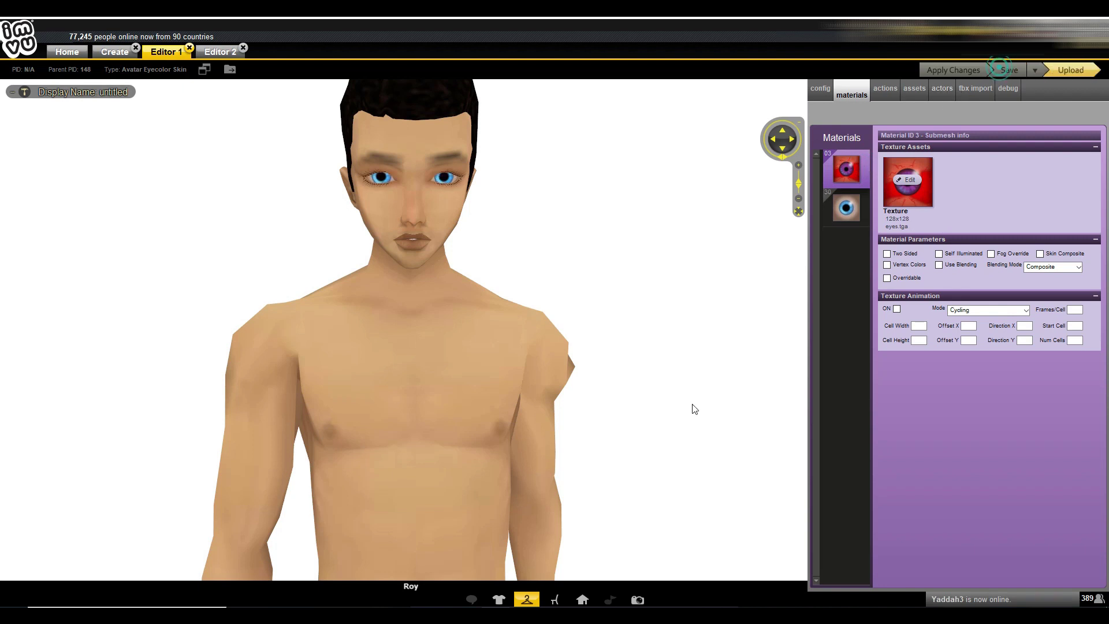
# Step: Load a female avatar in a green top with a different head to preview the skin
pyautogui.click(499, 599)
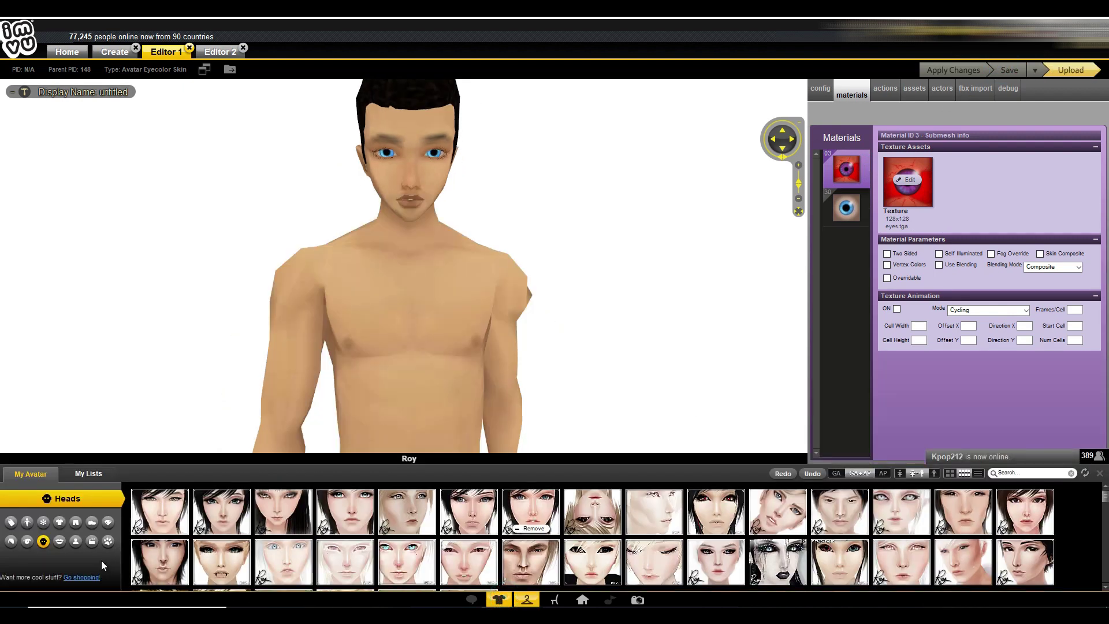
pyautogui.click(75, 541)
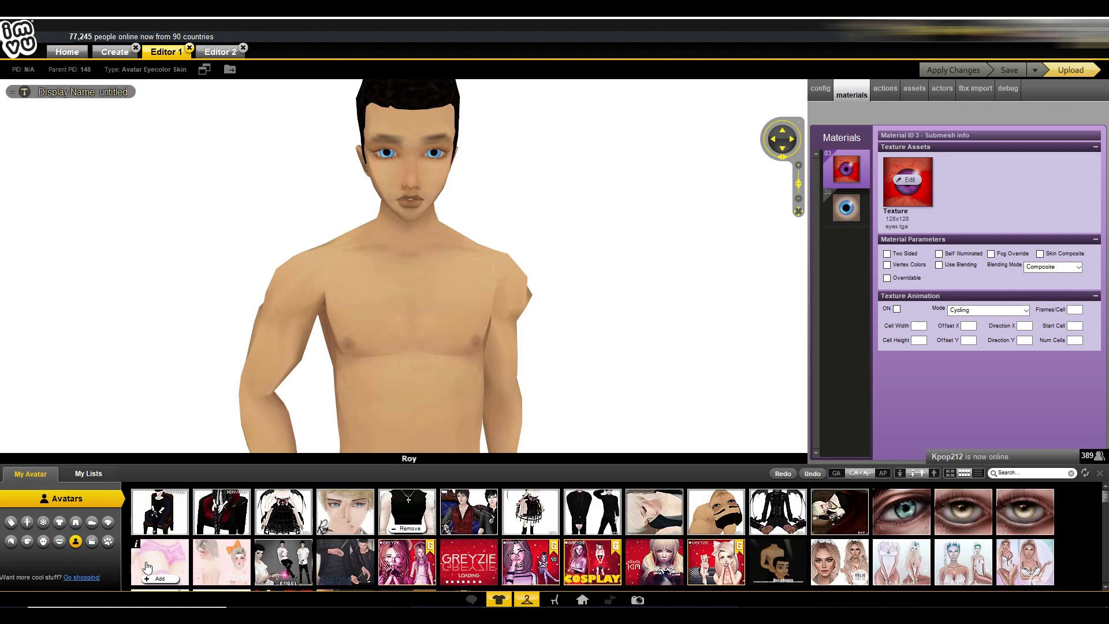
pyautogui.click(634, 571)
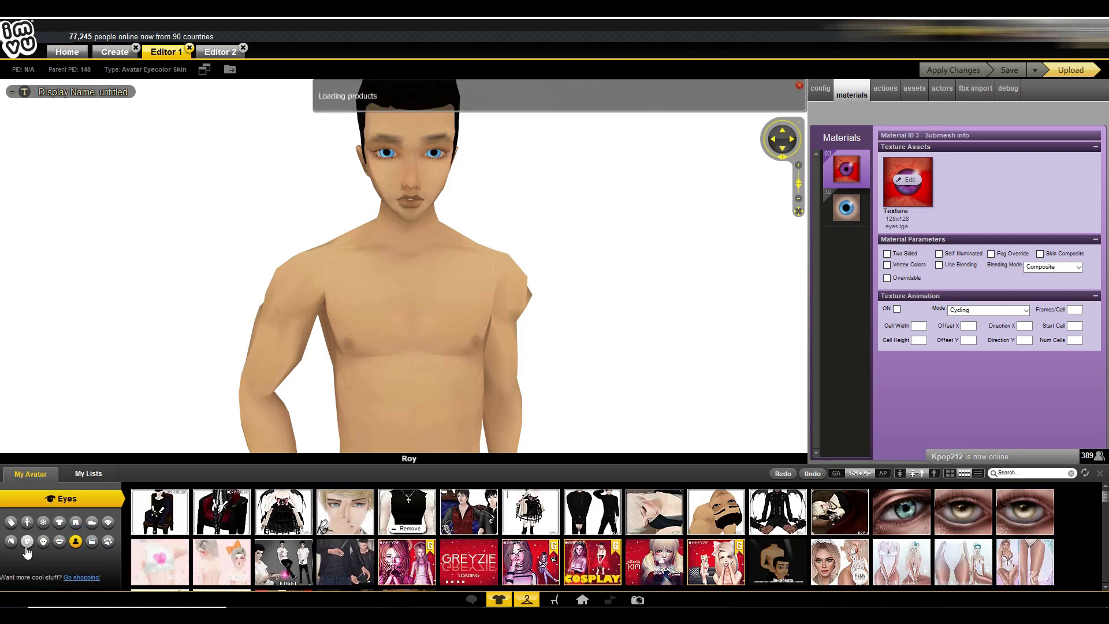
pyautogui.click(43, 541)
pyautogui.scroll(-5, 365, 519)
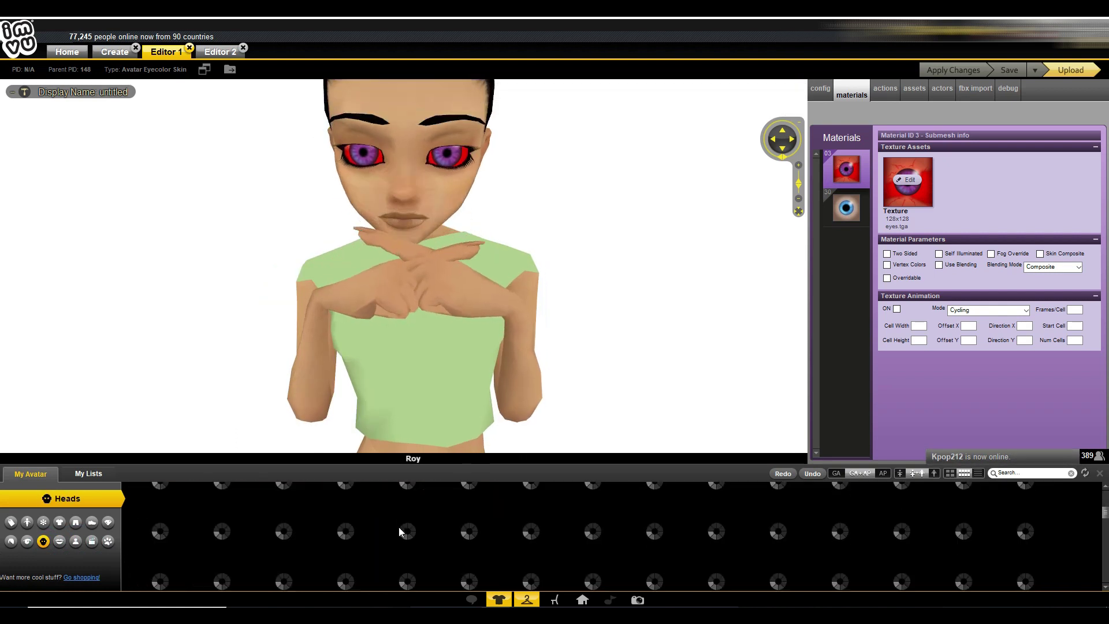
pyautogui.click(403, 530)
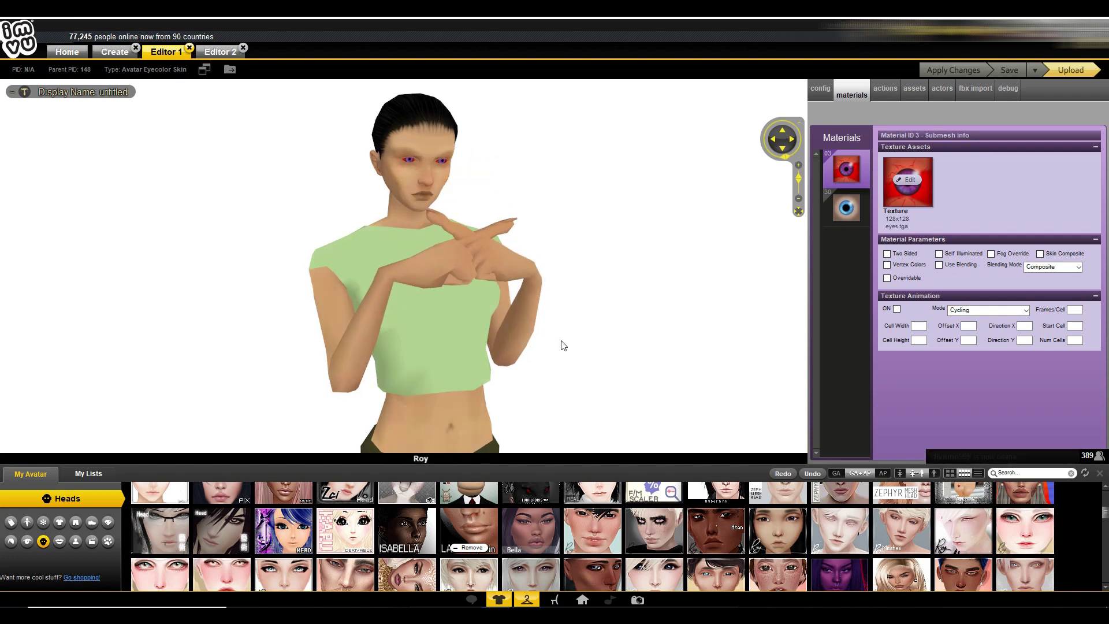
pyautogui.click(214, 55)
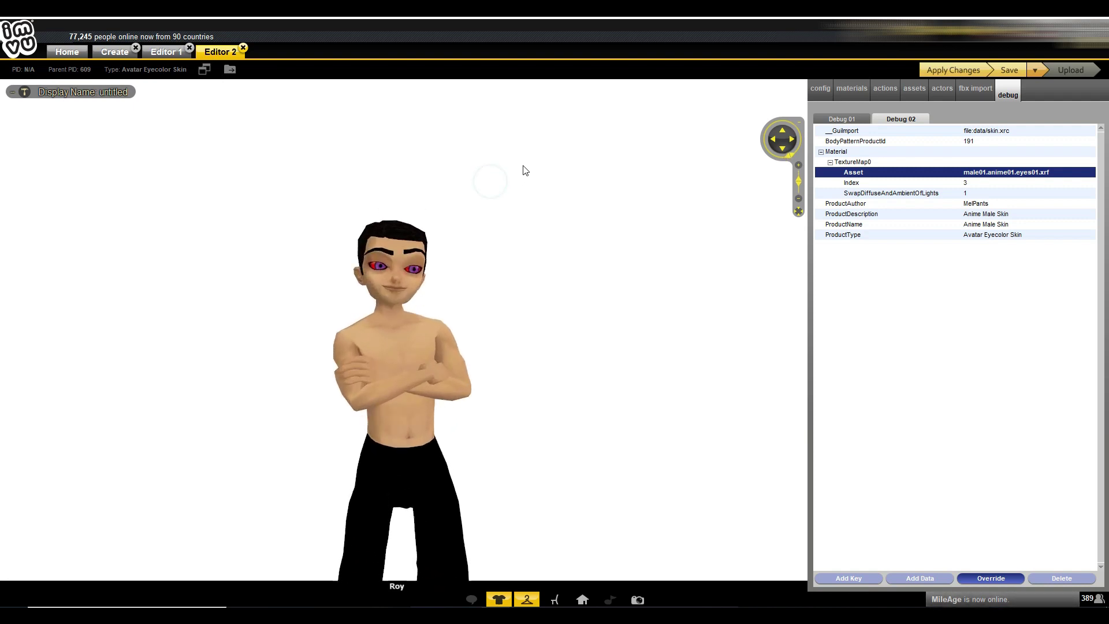
pyautogui.scroll(3, 520, 168)
pyautogui.click(162, 54)
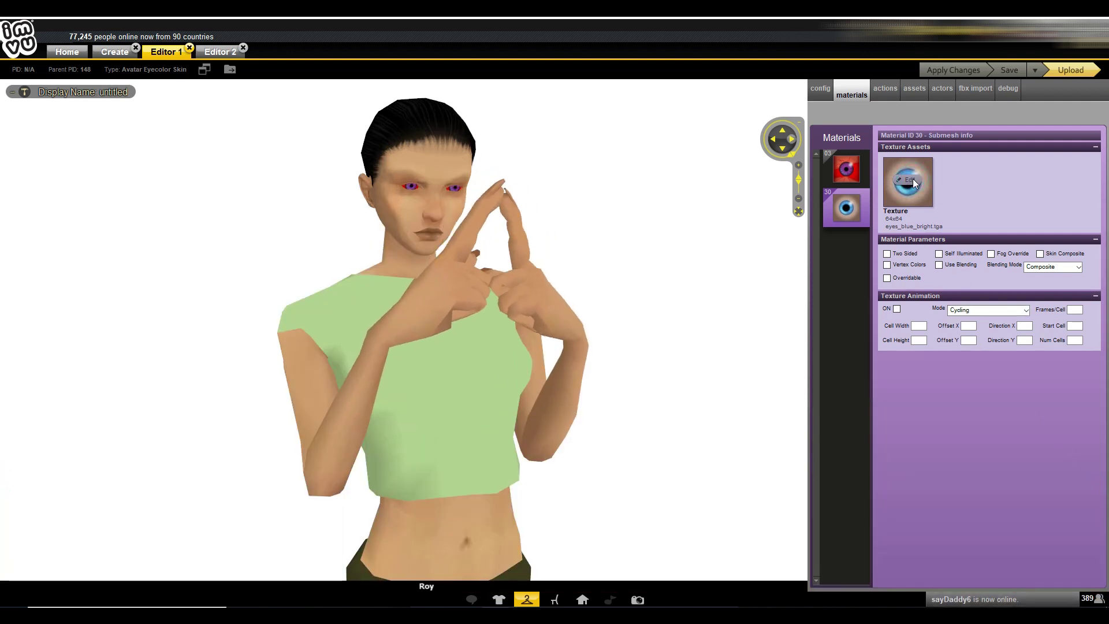
# Step: Replace the textures of materials 30 and 3 with the custom dark eyes image
pyautogui.click(911, 181)
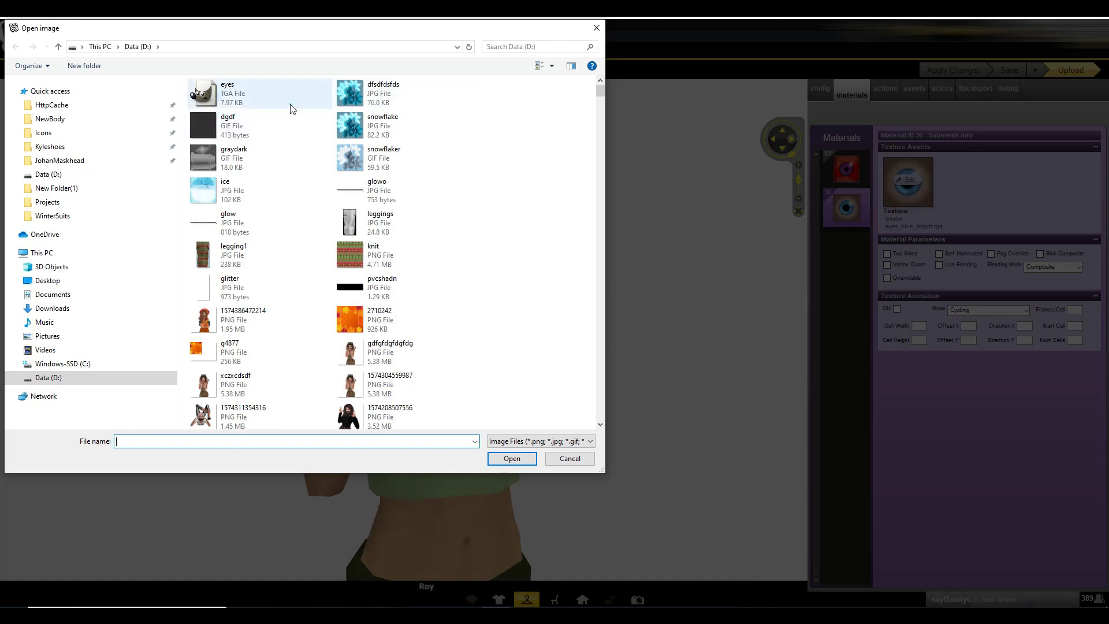
pyautogui.doubleClick(292, 108)
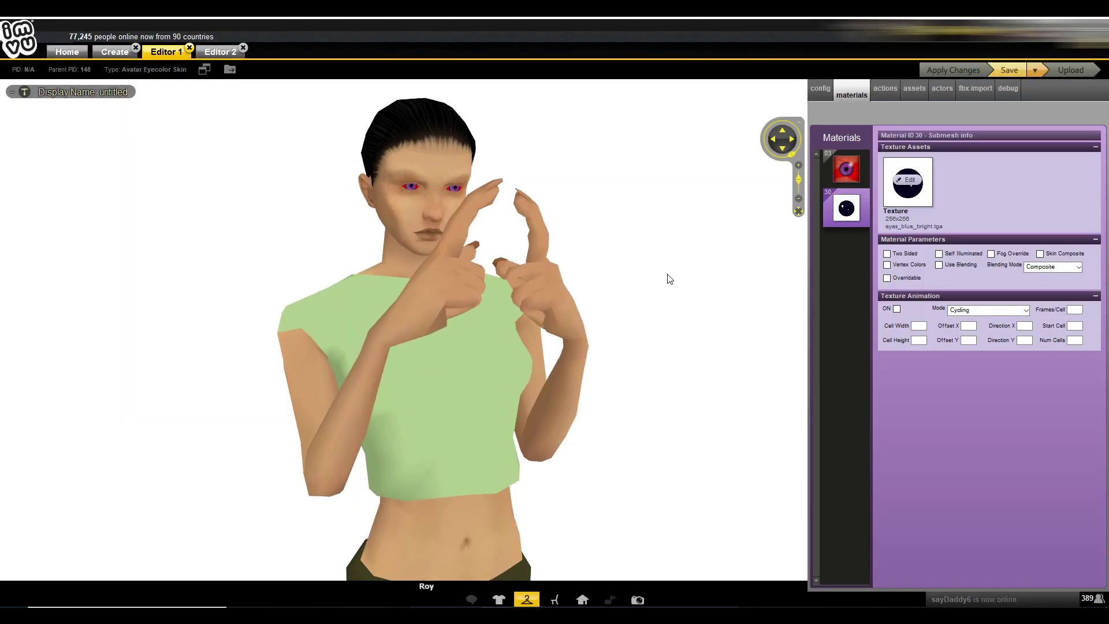
pyautogui.click(859, 175)
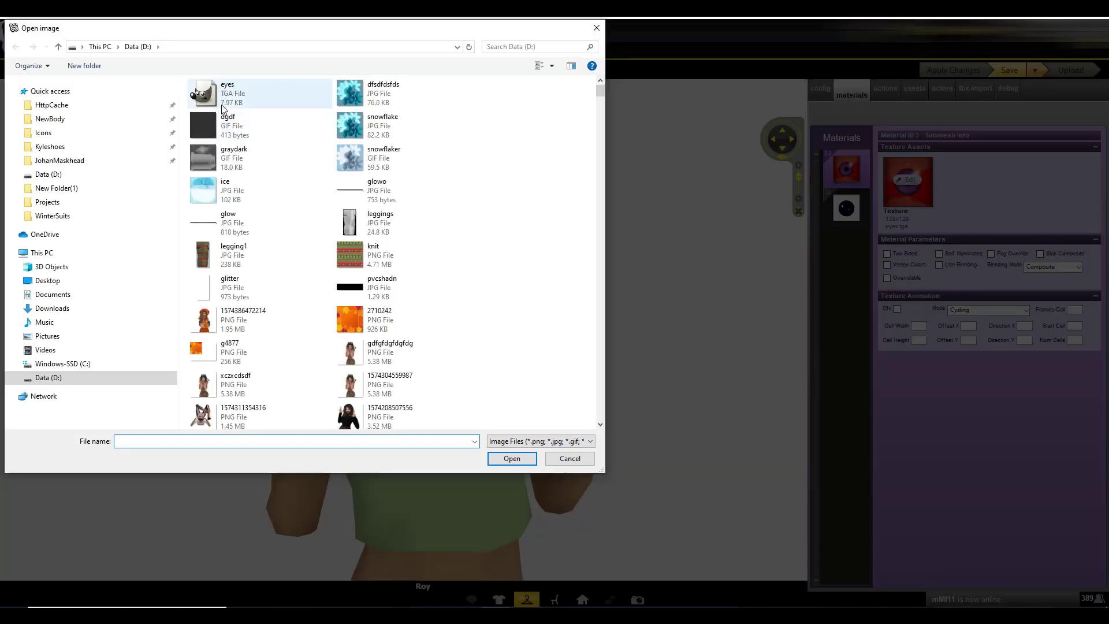
pyautogui.doubleClick(222, 104)
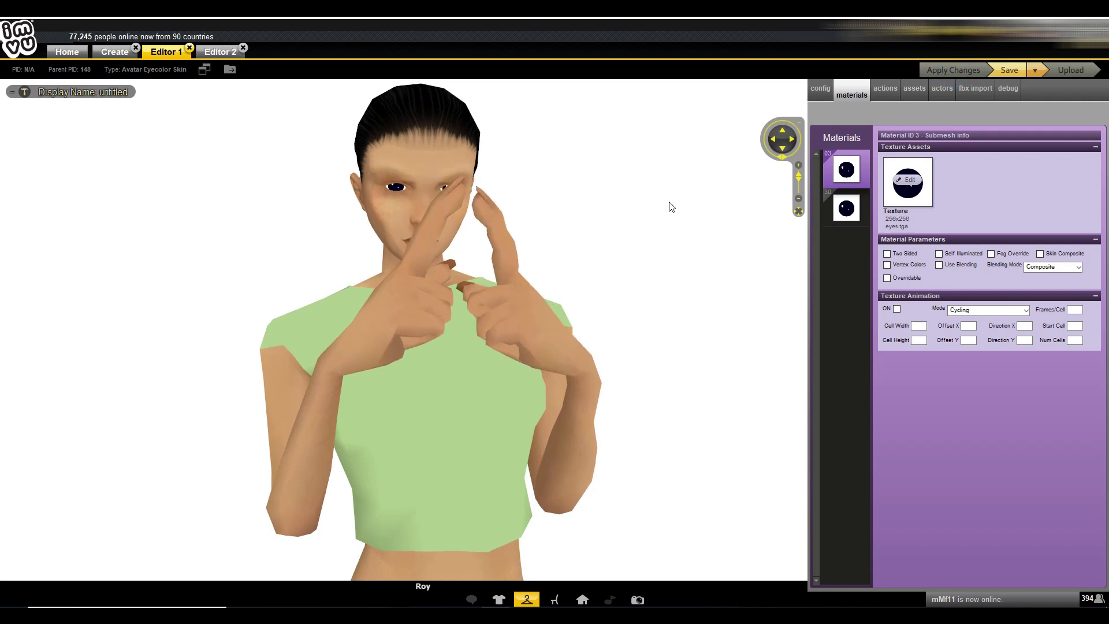
# Step: Switch the preview to a shirtless male with a new haired head, viewed from the side
pyautogui.click(499, 600)
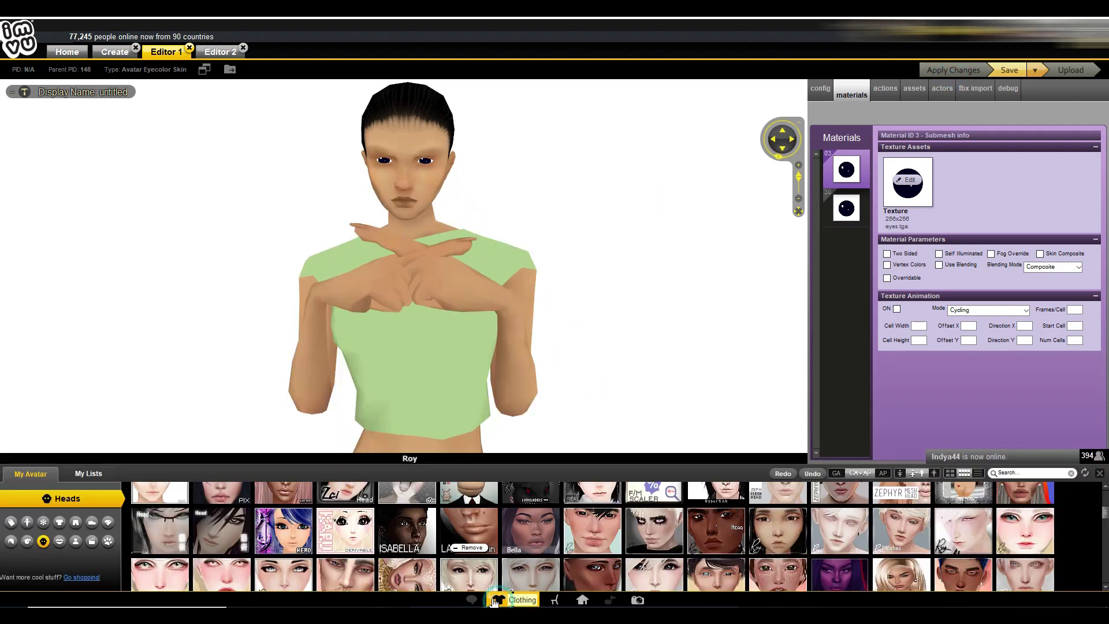
pyautogui.click(524, 576)
pyautogui.click(79, 544)
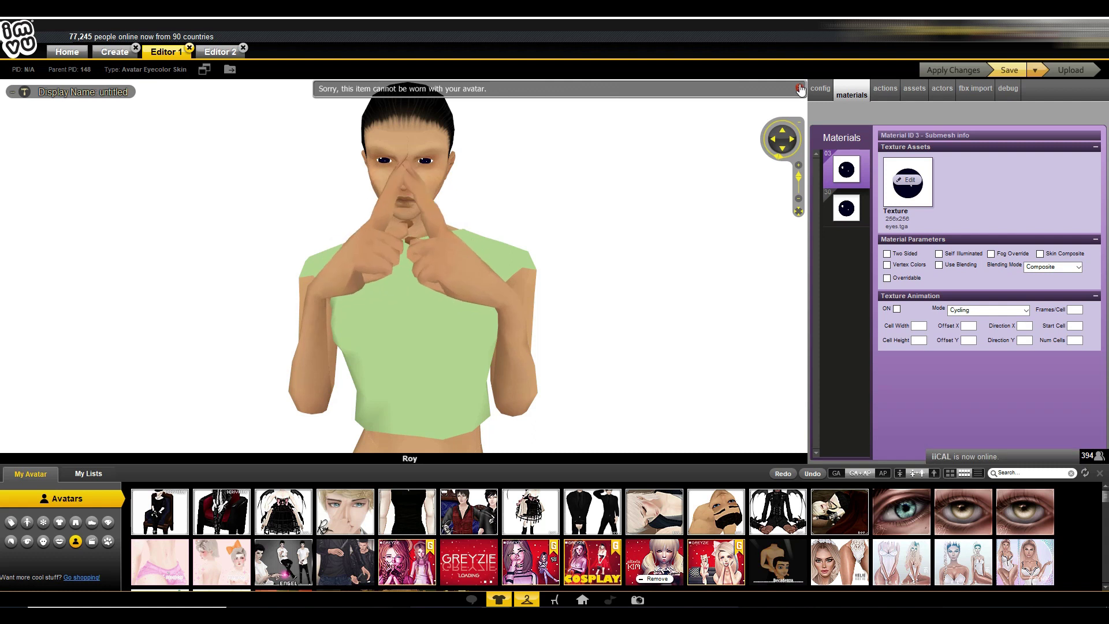
pyautogui.click(800, 87)
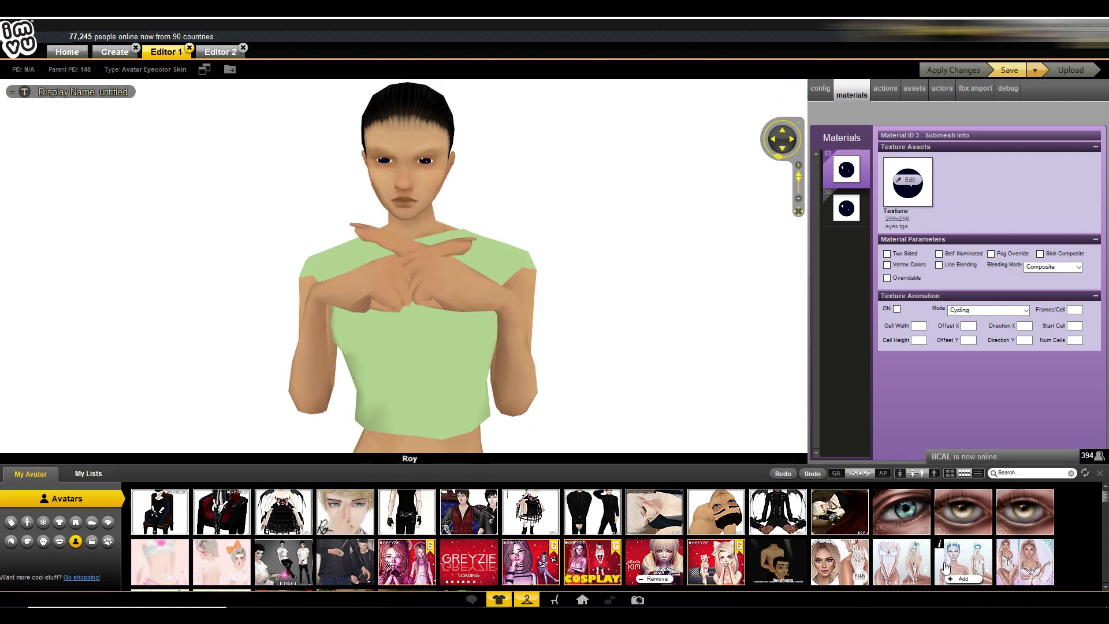
pyautogui.scroll(-5, 945, 569)
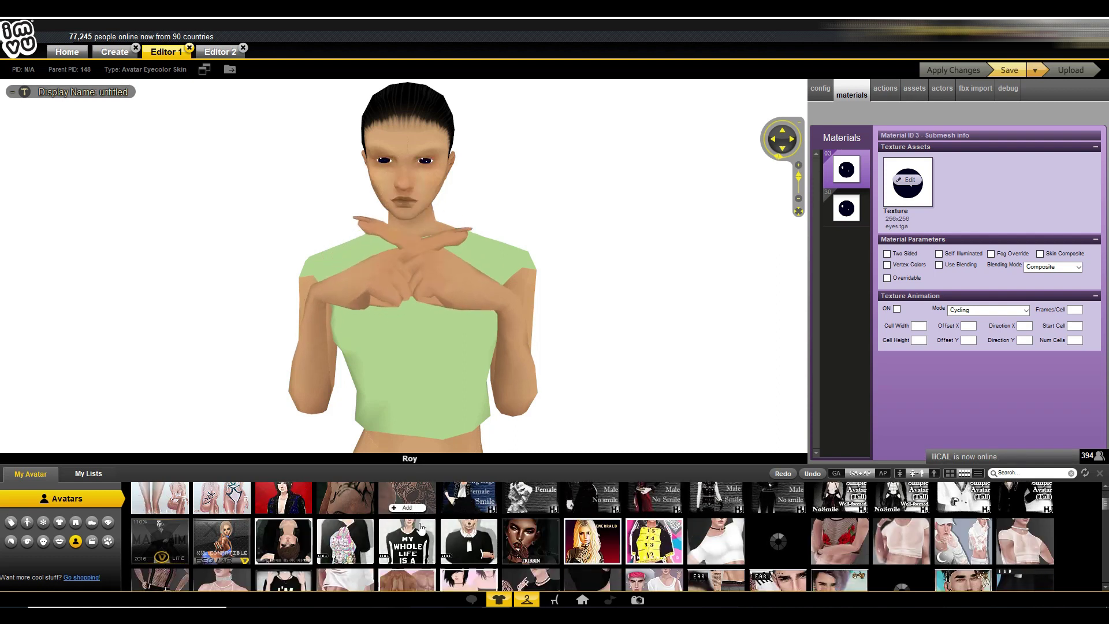
pyautogui.click(421, 529)
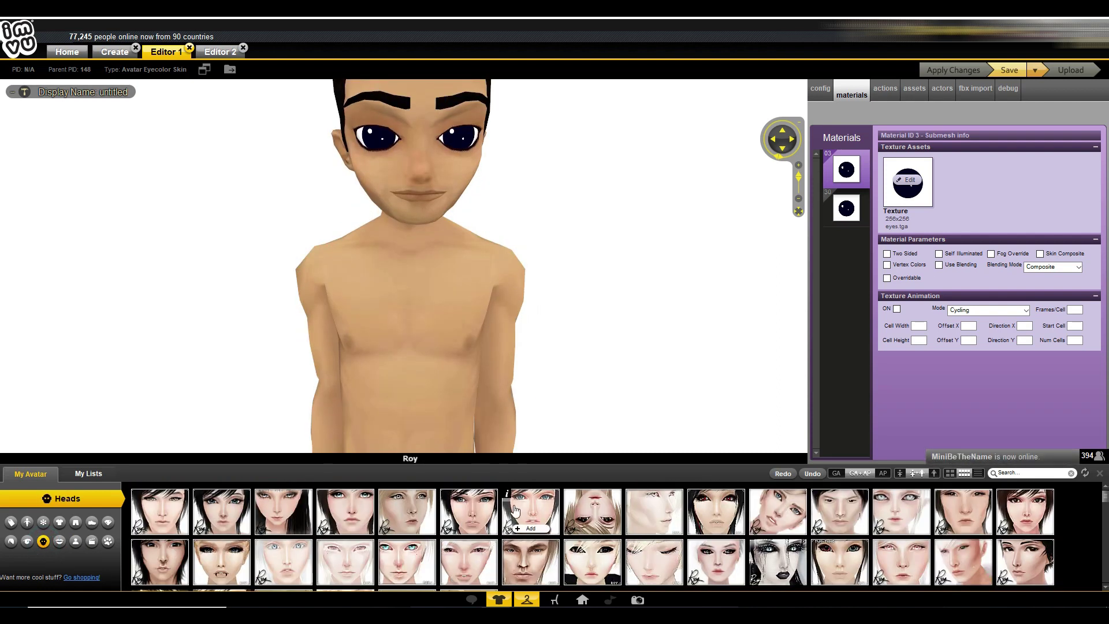
pyautogui.click(514, 509)
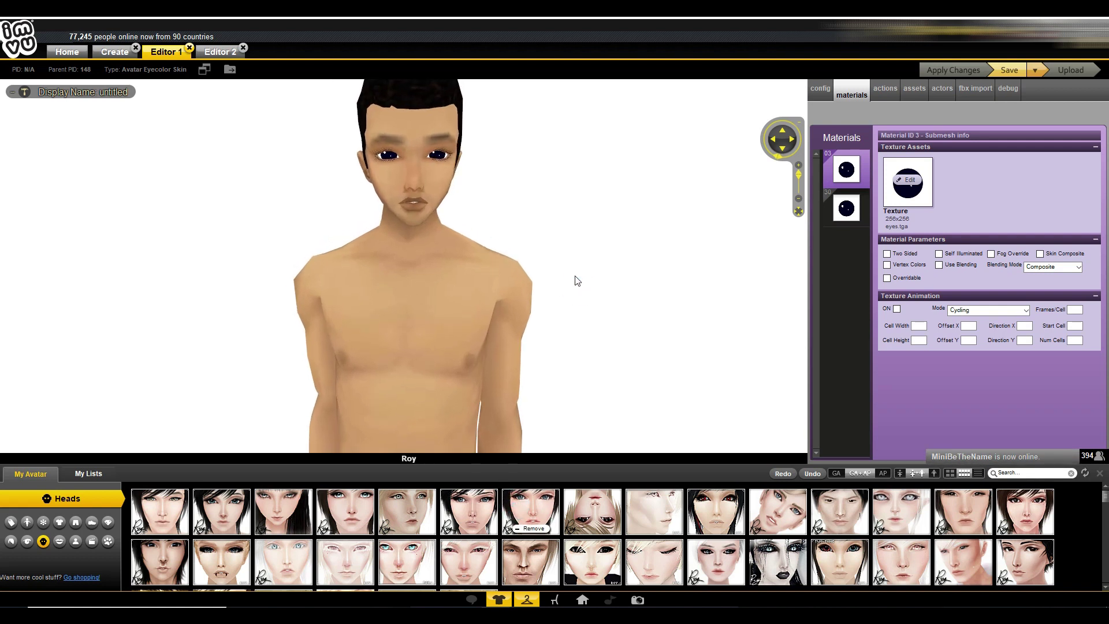
pyautogui.click(1099, 480)
pyautogui.moveTo(634, 411)
pyautogui.mouseDown()
pyautogui.moveTo(566, 421)
pyautogui.moveTo(643, 408)
pyautogui.mouseUp()
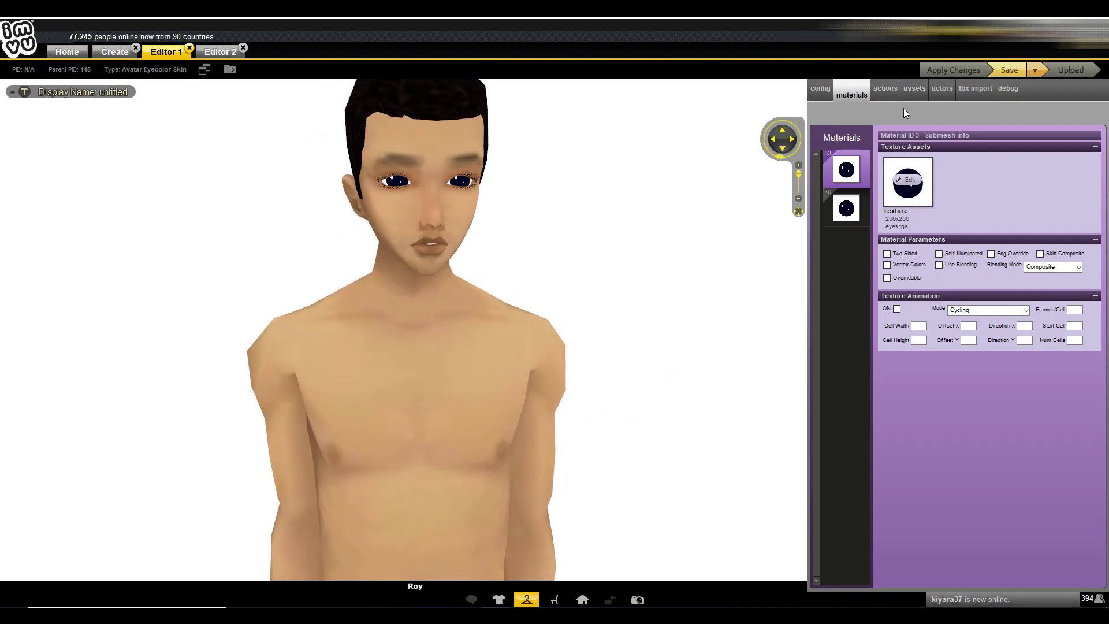
# Step: Open Editor 1's debug property list, then apply the male skin's pending changes
pyautogui.click(821, 90)
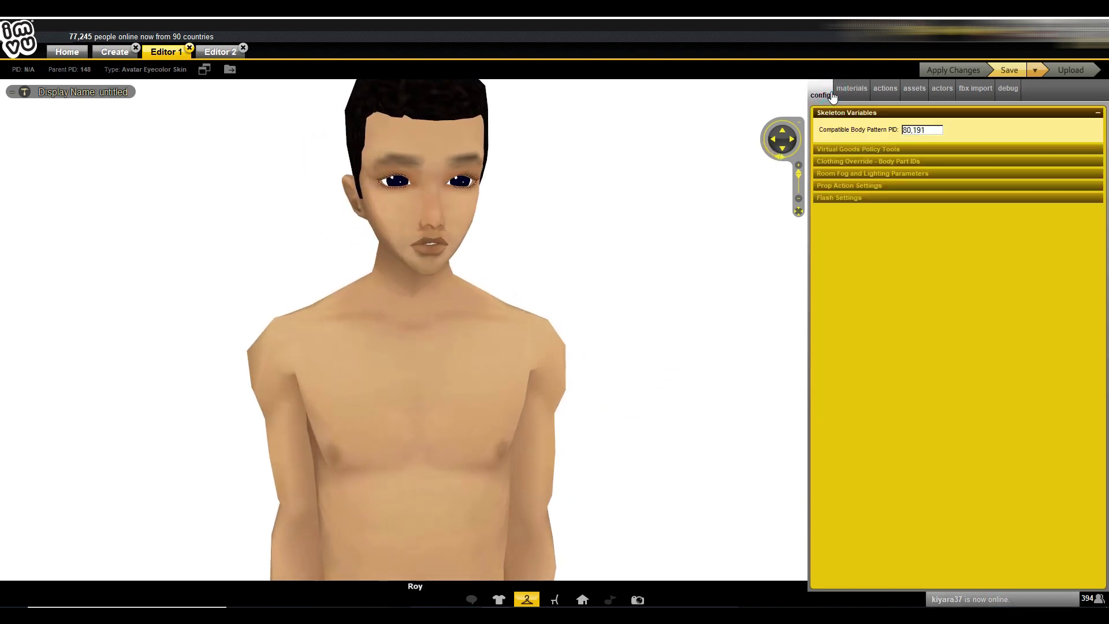
pyautogui.click(1009, 90)
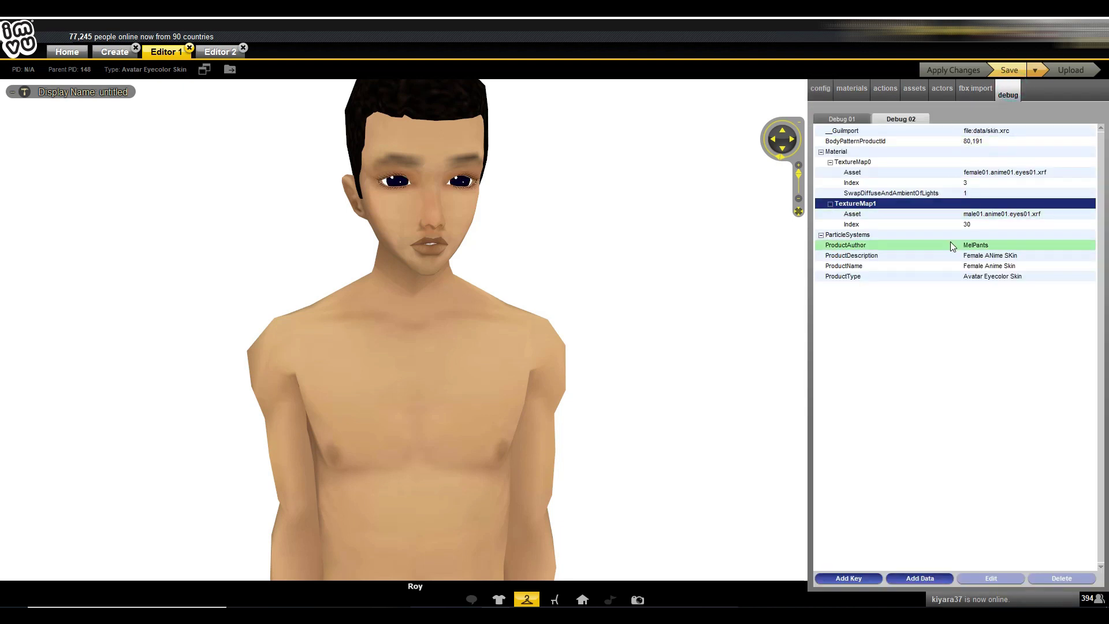
pyautogui.click(220, 53)
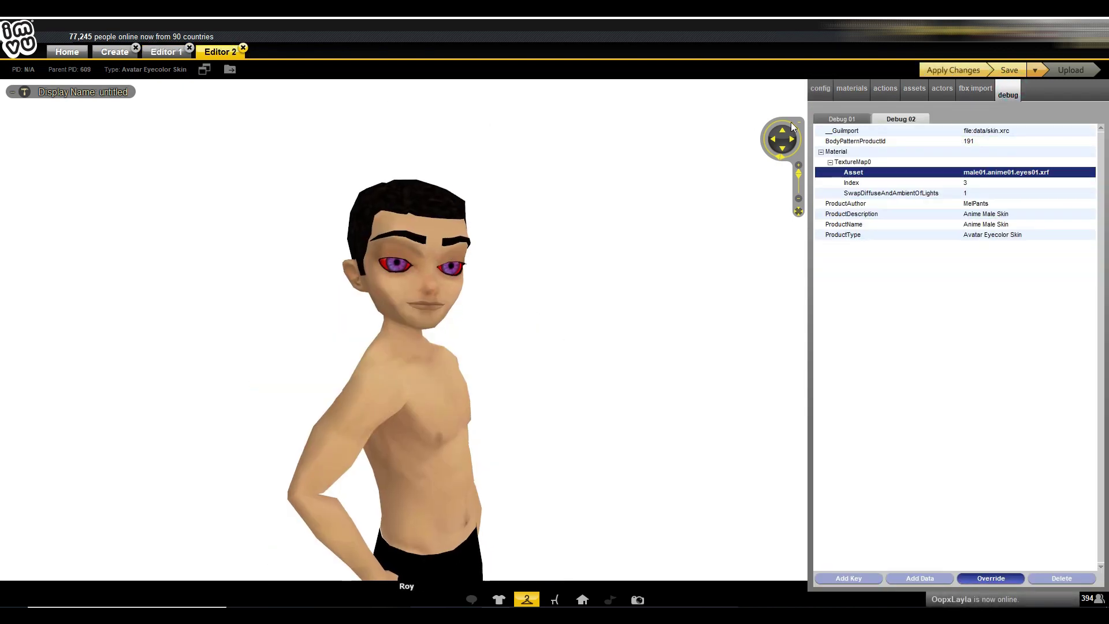
pyautogui.click(984, 69)
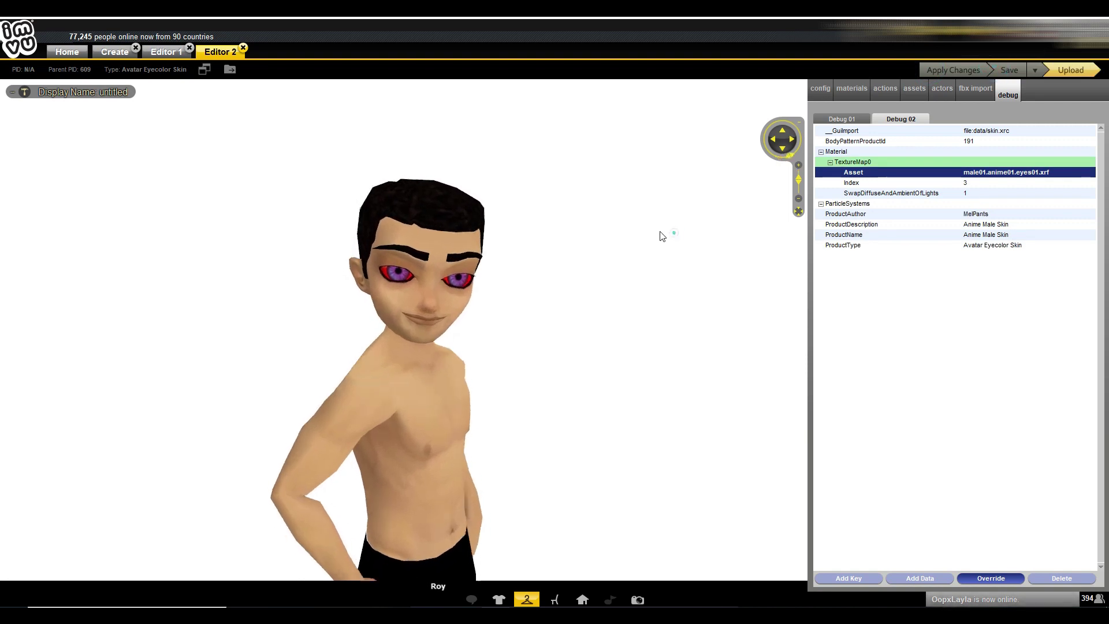
# Step: Add an empty TextureMap1 key under Material in the male skin's editor
pyautogui.click(856, 149)
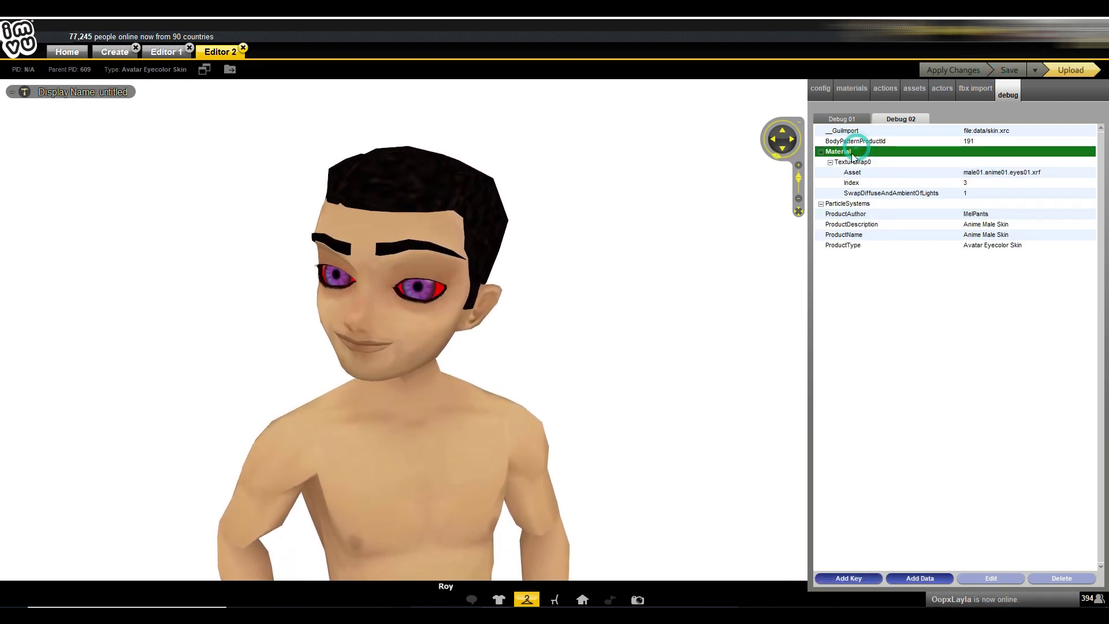
pyautogui.click(856, 583)
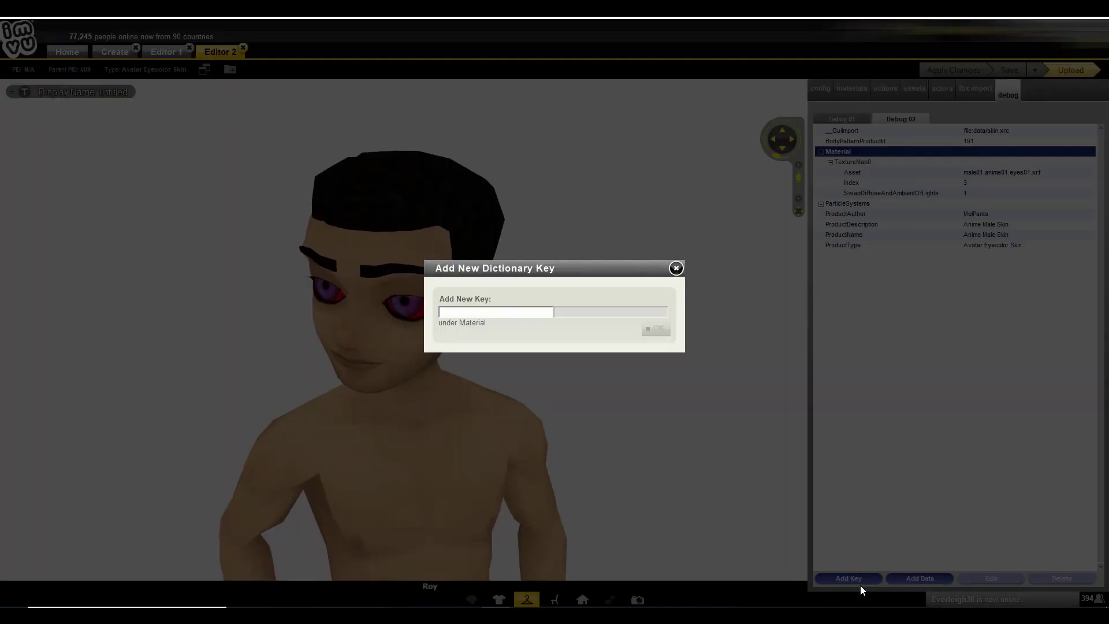
pyautogui.write('TextureMap1')
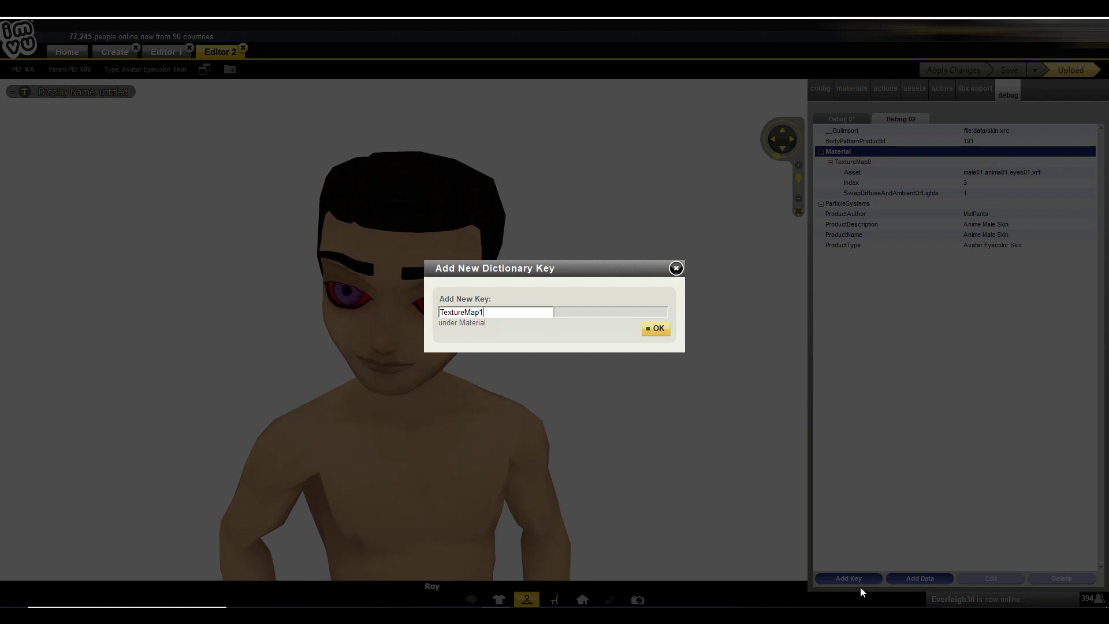
pyautogui.press('Return')
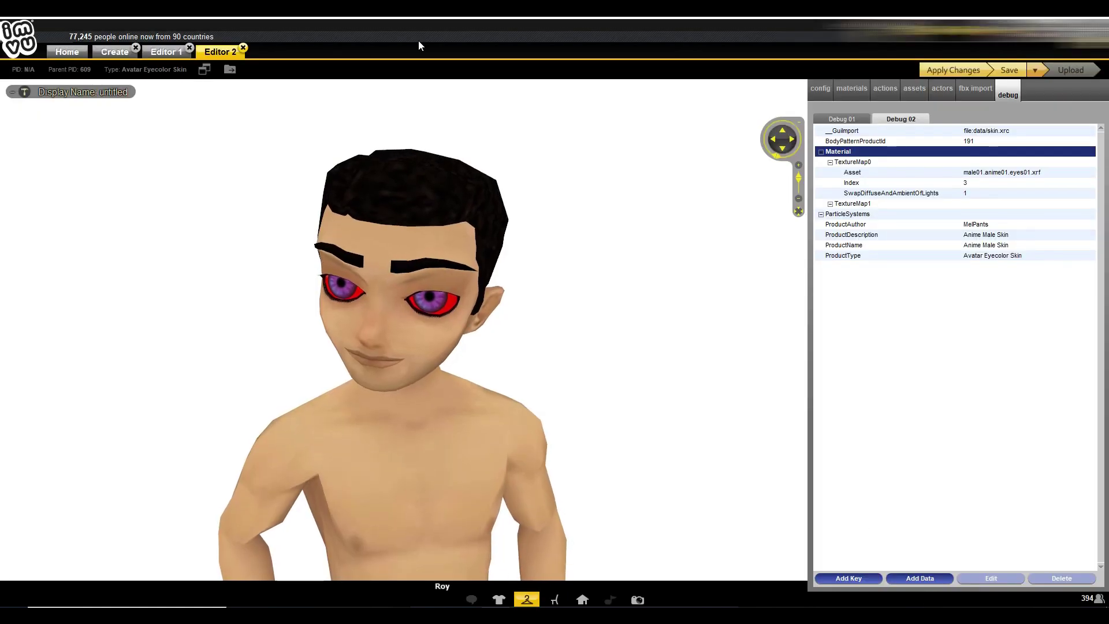
# Step: Copy the female skin's TextureMap0 Asset value and return to the male skin's editor
pyautogui.click(168, 52)
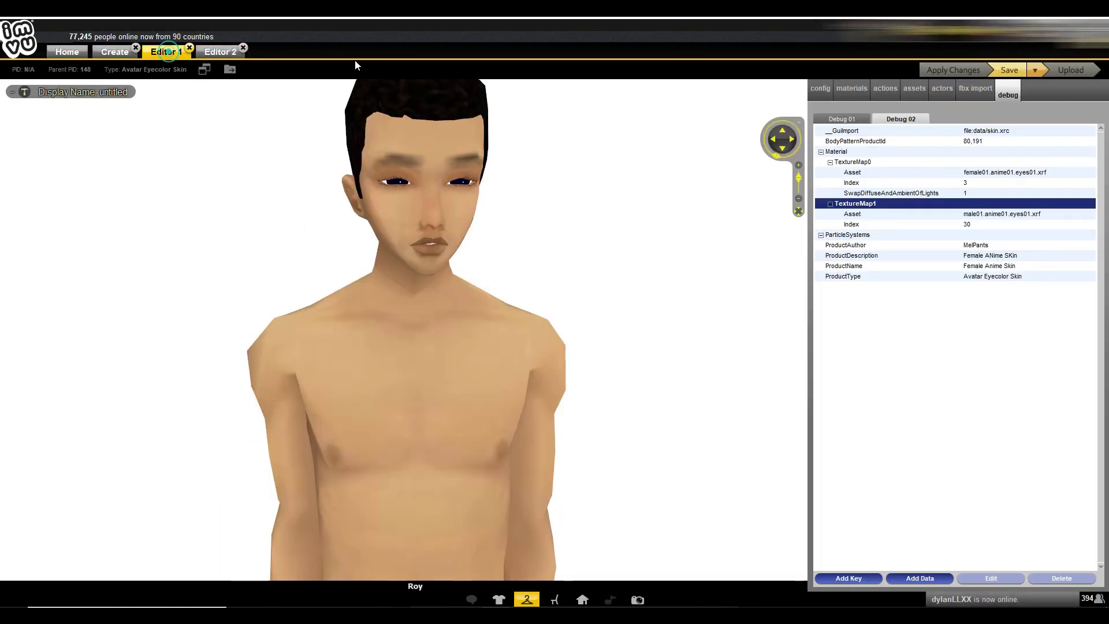
pyautogui.click(1023, 175)
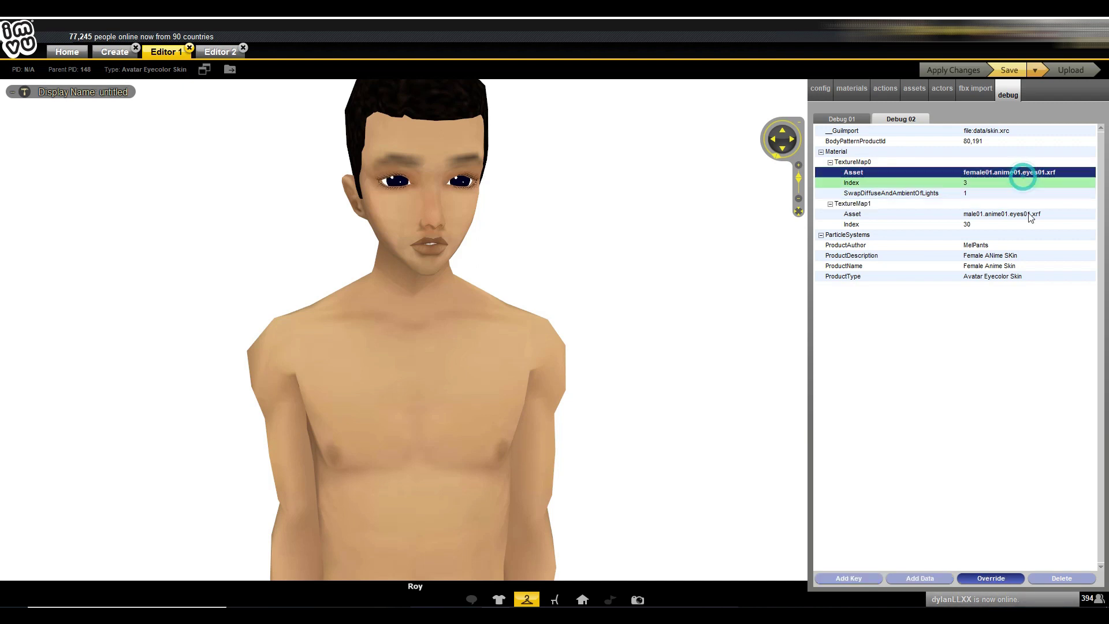
pyautogui.click(1002, 580)
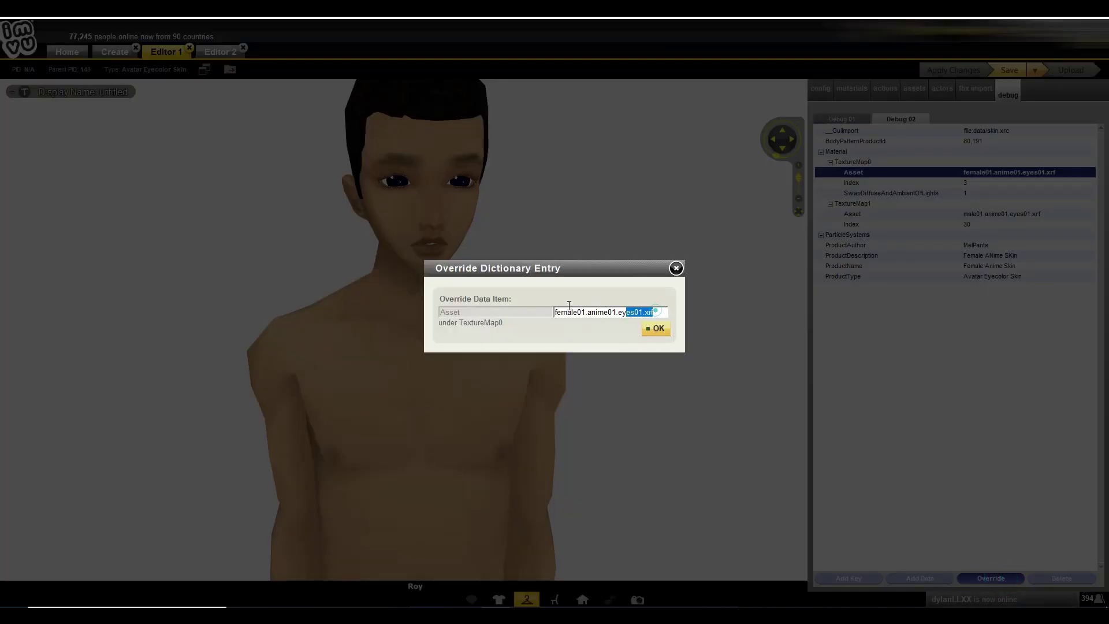
pyautogui.click(676, 269)
pyautogui.click(220, 52)
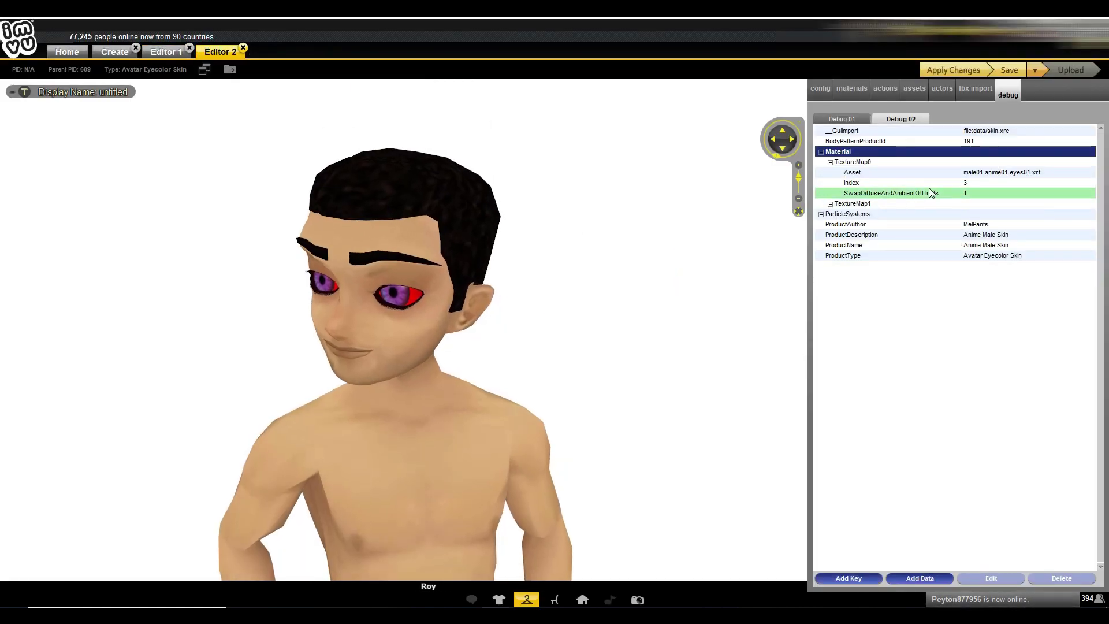
# Step: Add an Asset entry female01.anime01.eyes01.xrf under the male skin's TextureMap1
pyautogui.click(886, 202)
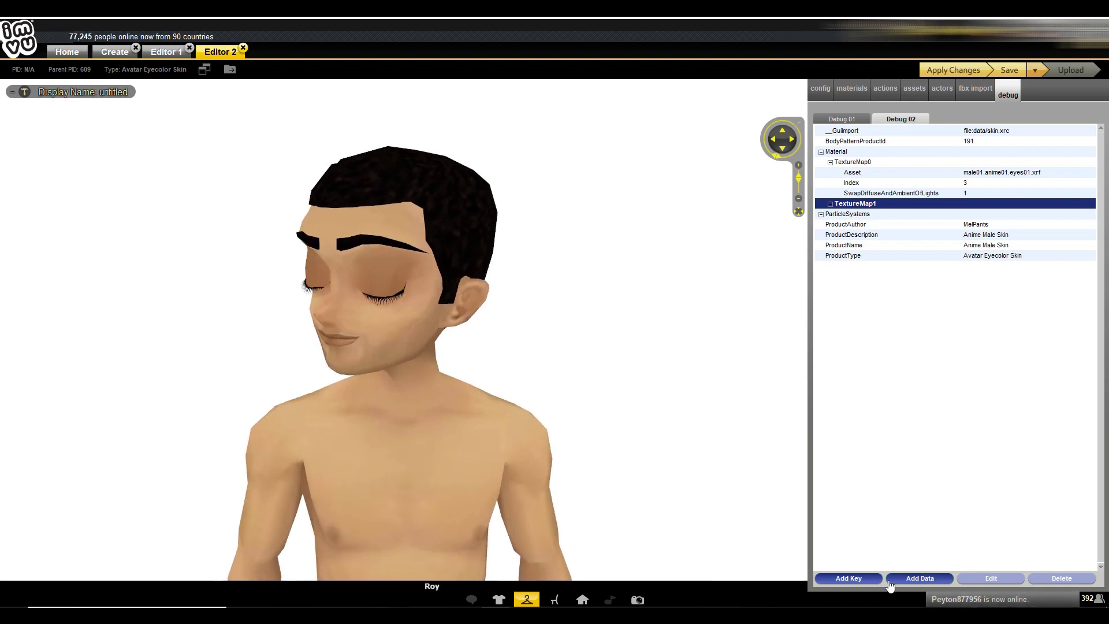
pyautogui.click(901, 579)
pyautogui.write('Asset')
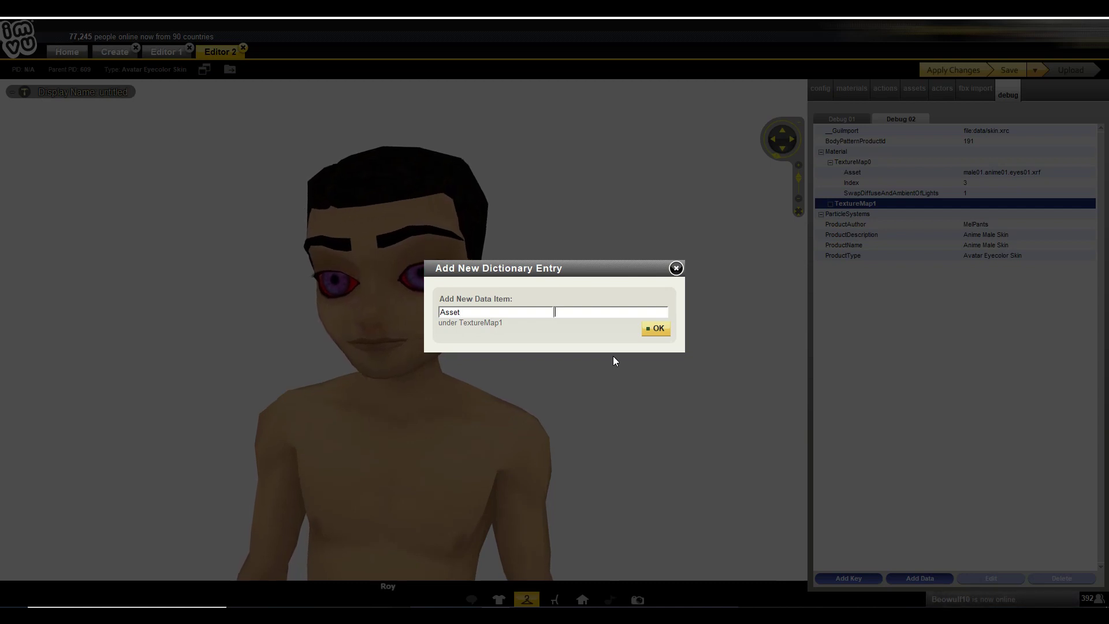
pyautogui.write('female01.anime01.eyes01.xrf')
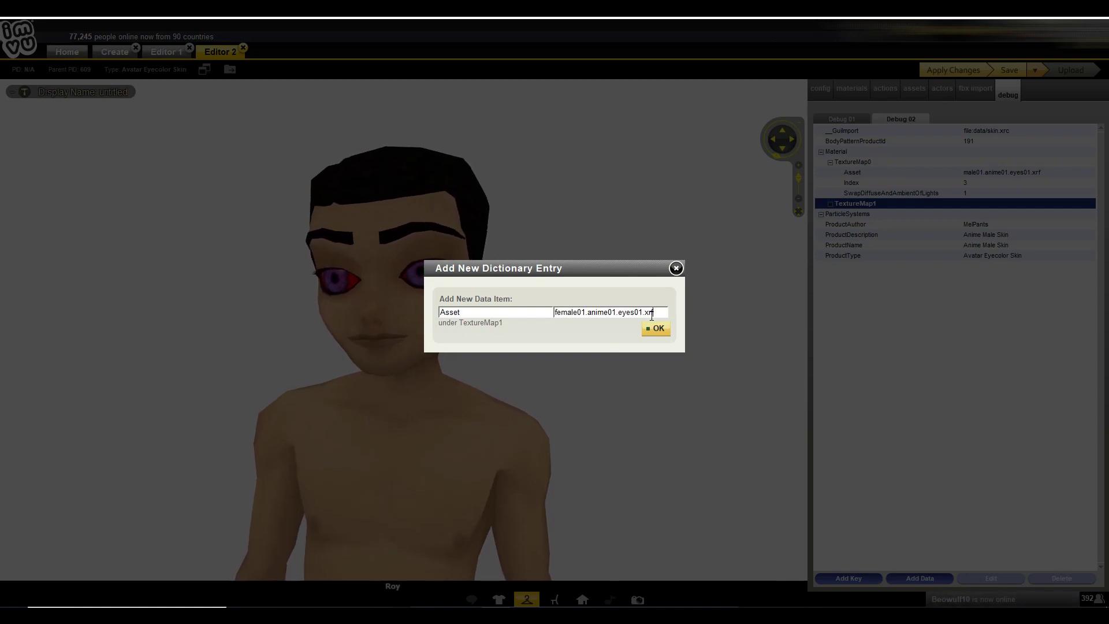
pyautogui.click(656, 329)
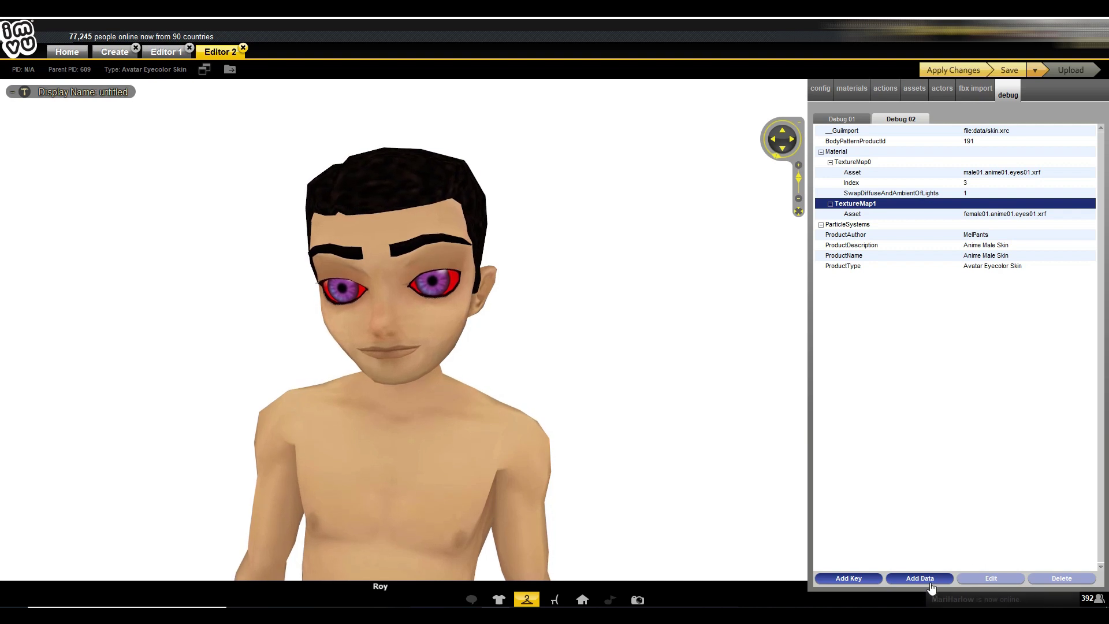
# Step: Add an Index entry of 30 under TextureMap1
pyautogui.click(930, 578)
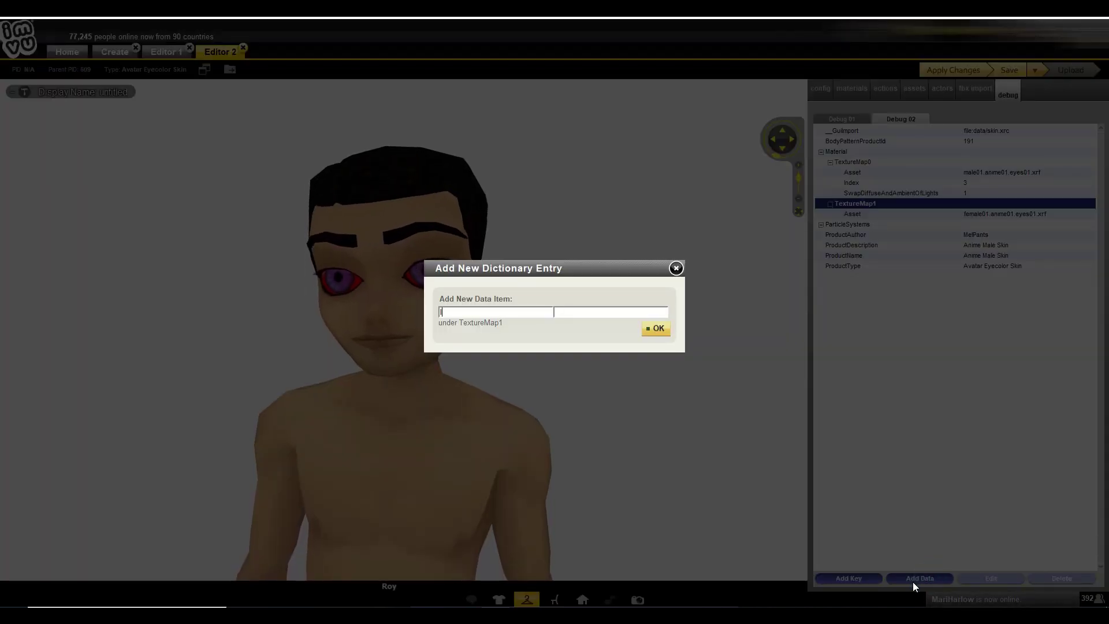
pyautogui.press('Tab')
pyautogui.write('3')
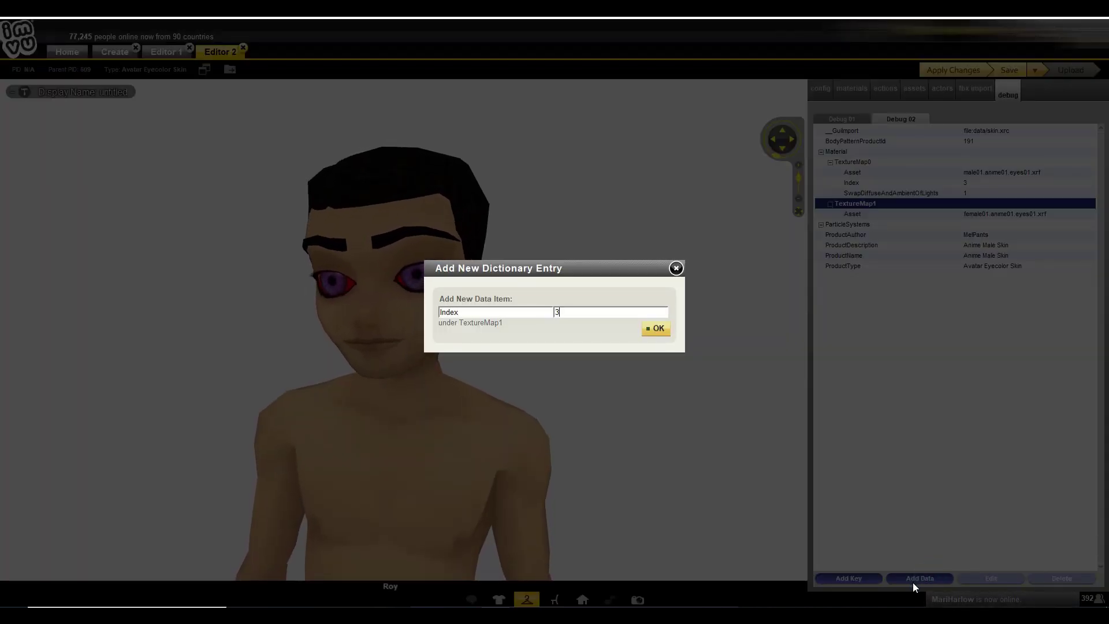
pyautogui.write('0')
pyautogui.press('Return')
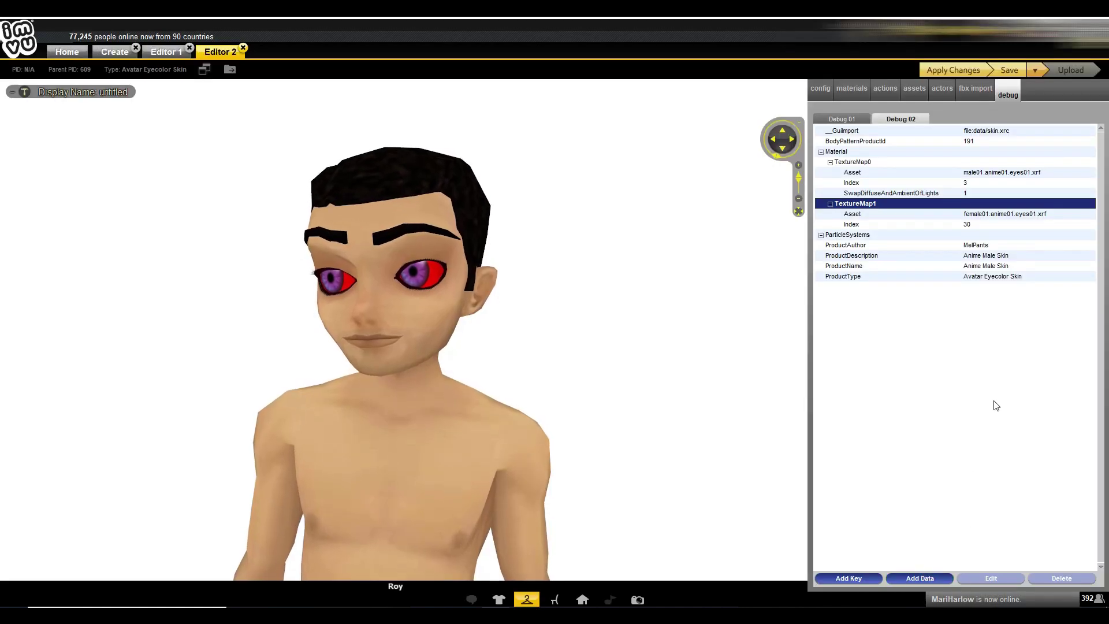
# Step: Give the male skin's material 30 the eyes.tga texture
pyautogui.click(860, 93)
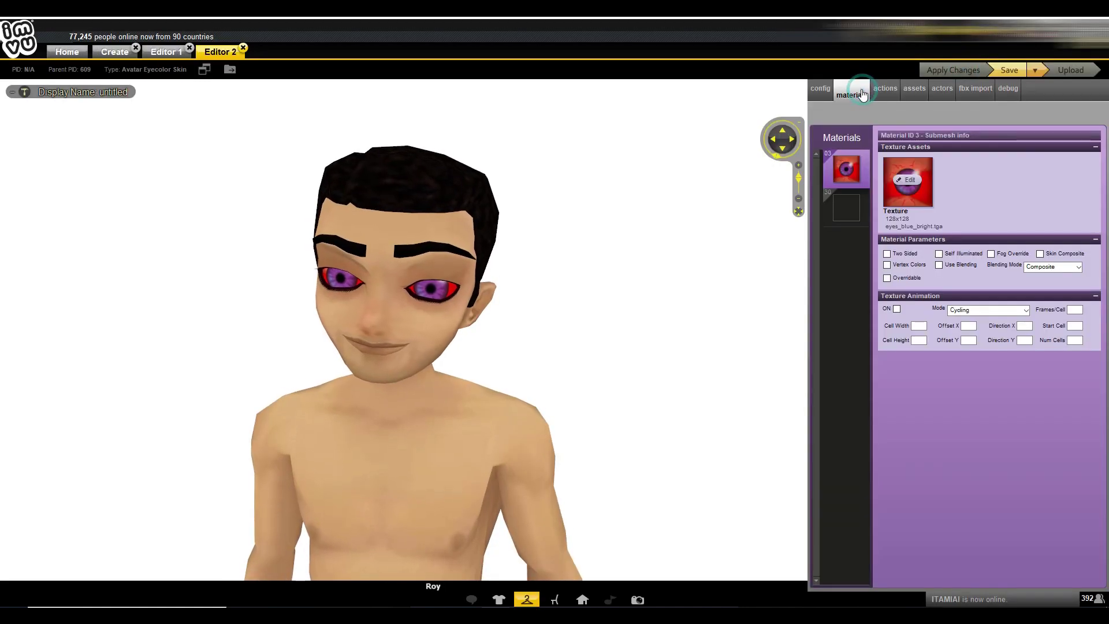
pyautogui.click(847, 205)
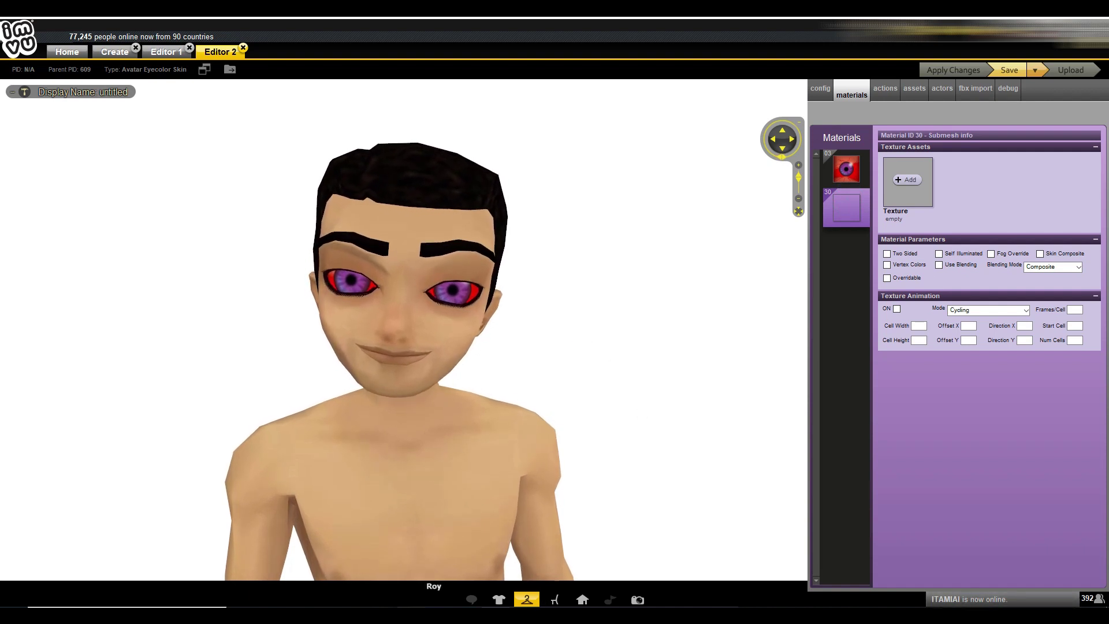
pyautogui.click(896, 179)
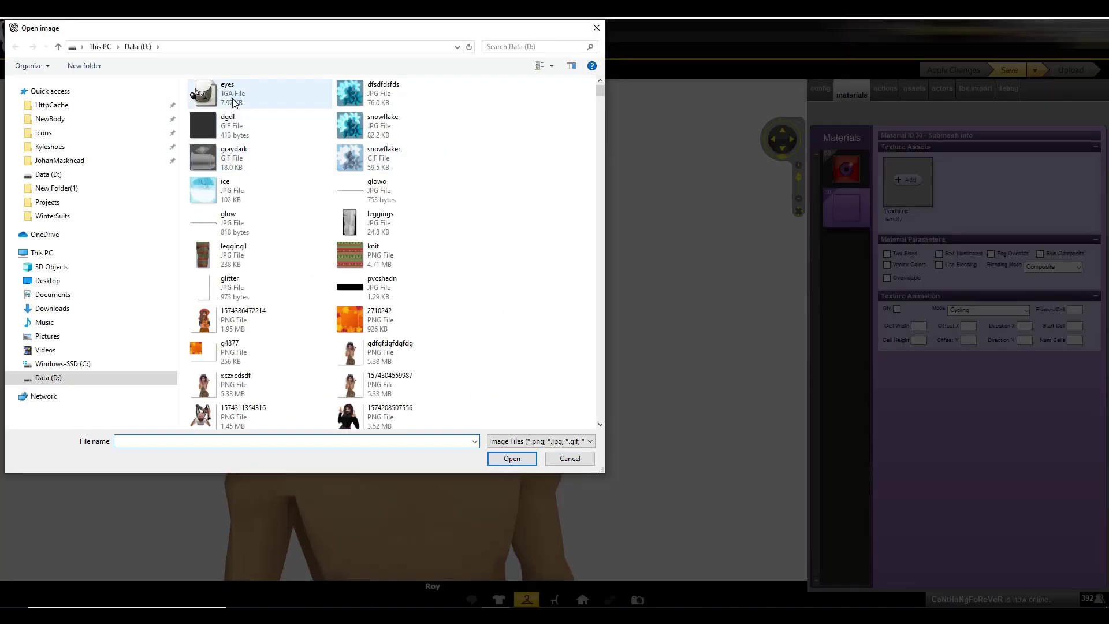
pyautogui.doubleClick(233, 98)
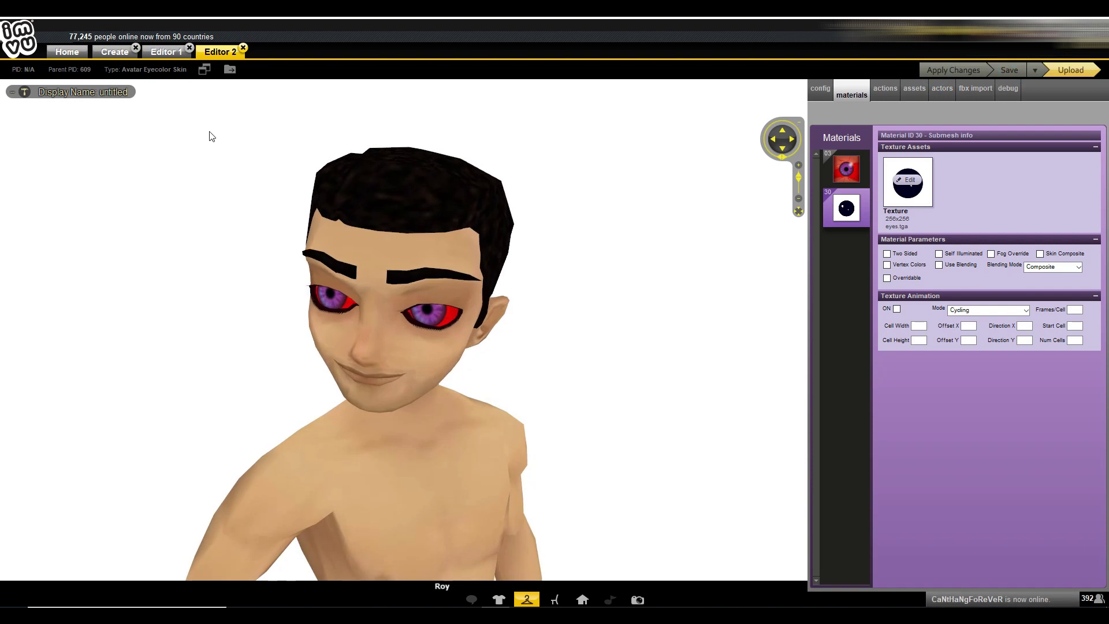
# Step: Compare materials 30 and 03 in the female skin with material 03 in the male skin
pyautogui.click(164, 54)
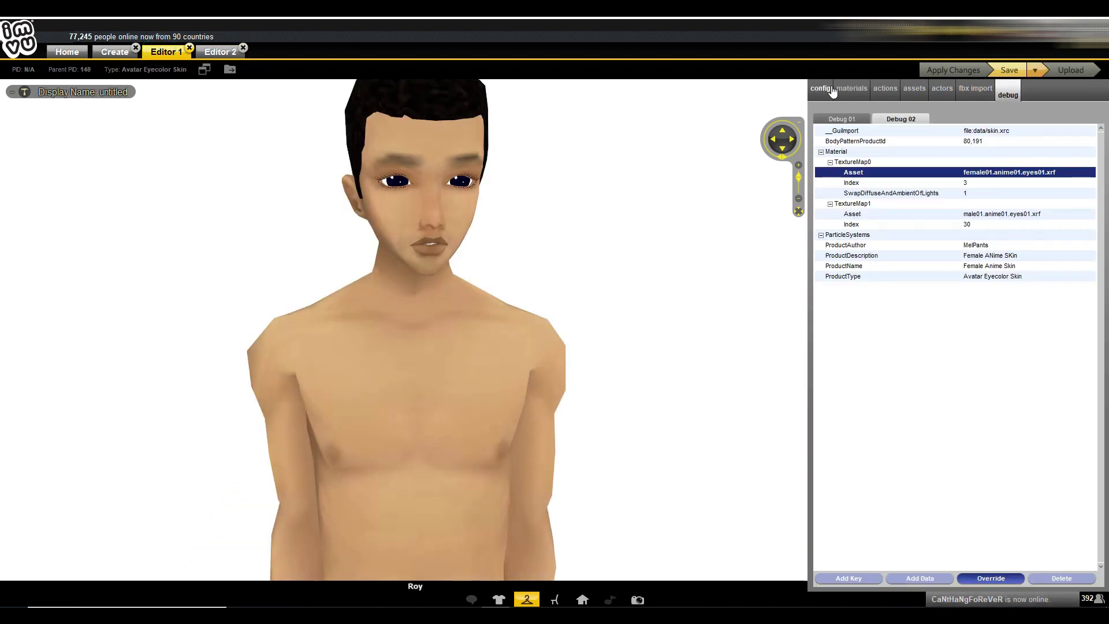
pyautogui.click(835, 91)
pyautogui.click(852, 213)
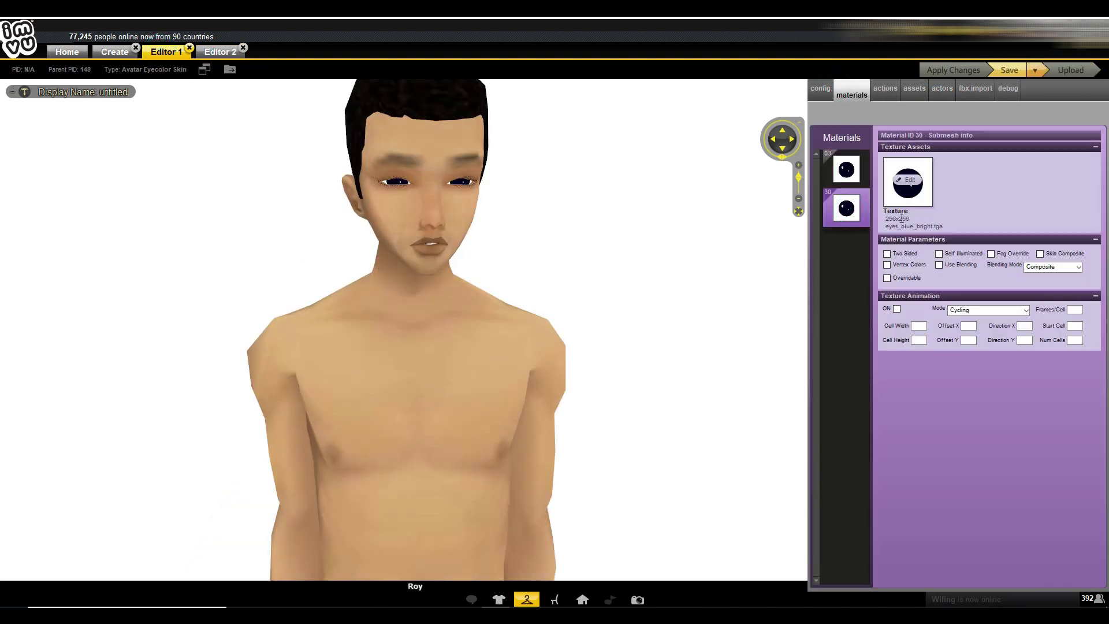
pyautogui.click(846, 169)
pyautogui.click(217, 53)
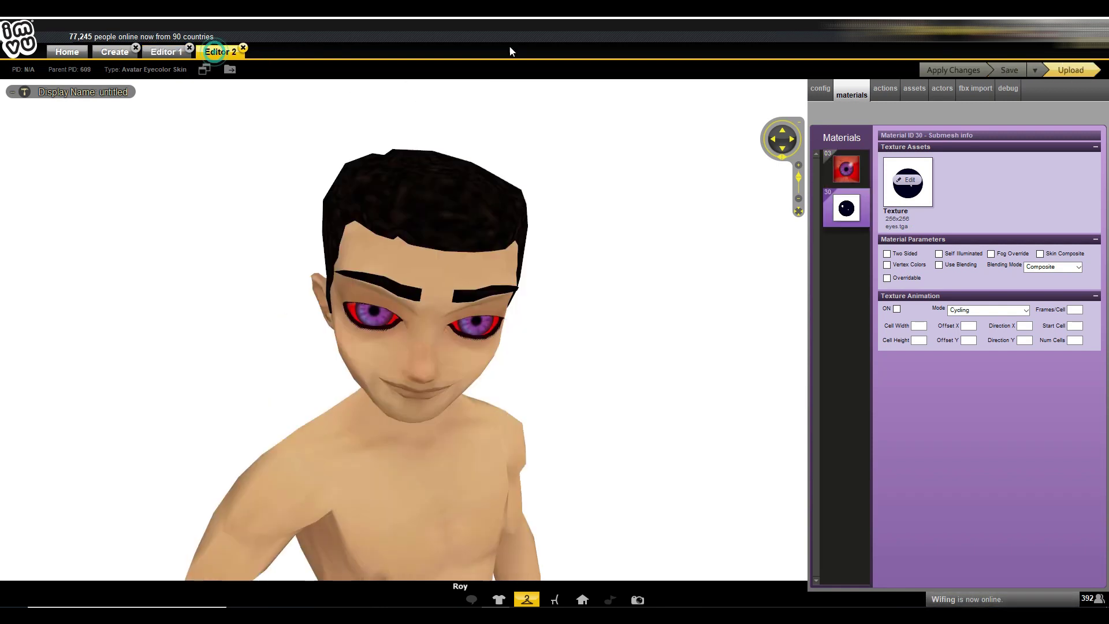
pyautogui.click(836, 174)
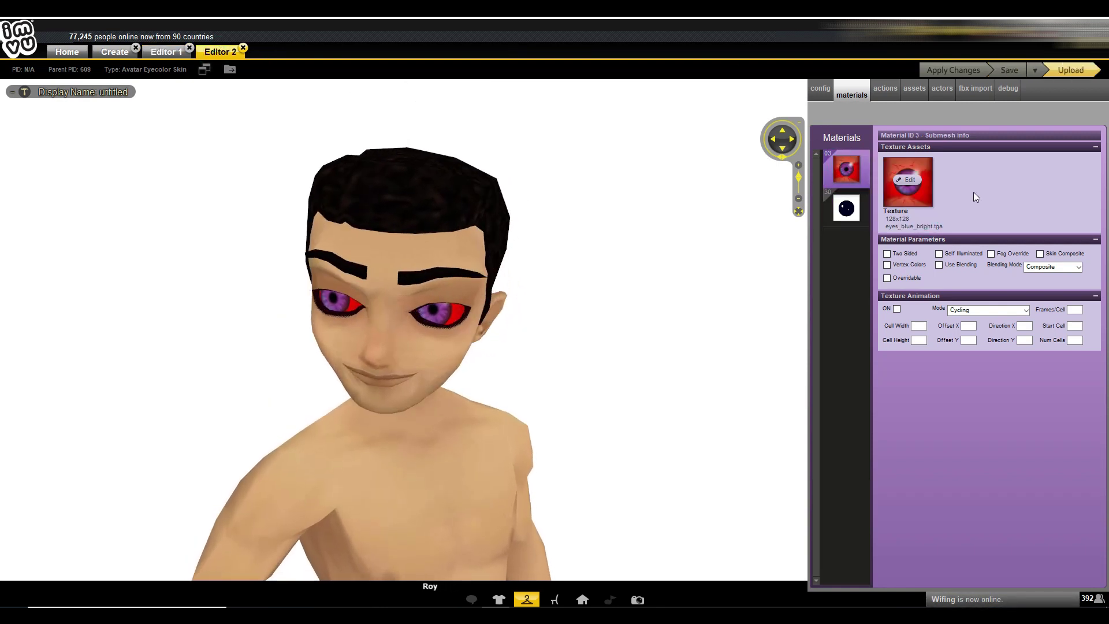
# Step: Change the male skin's Compatible Body Pattern PID from 191 to 80,191, then open the avatar wardrobe
pyautogui.click(820, 90)
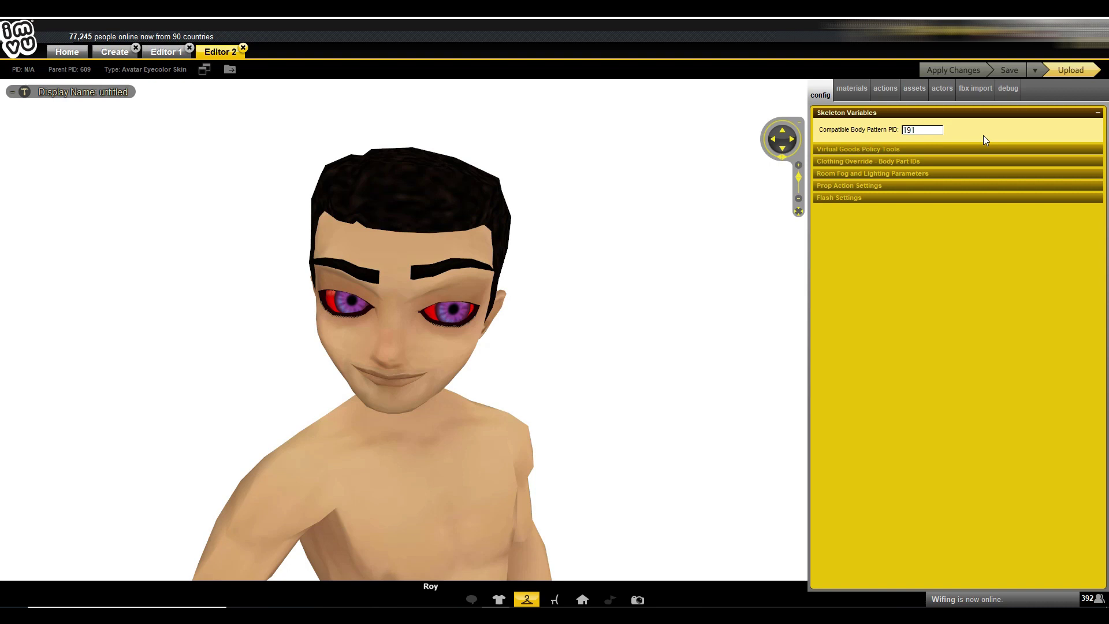
pyautogui.write(',')
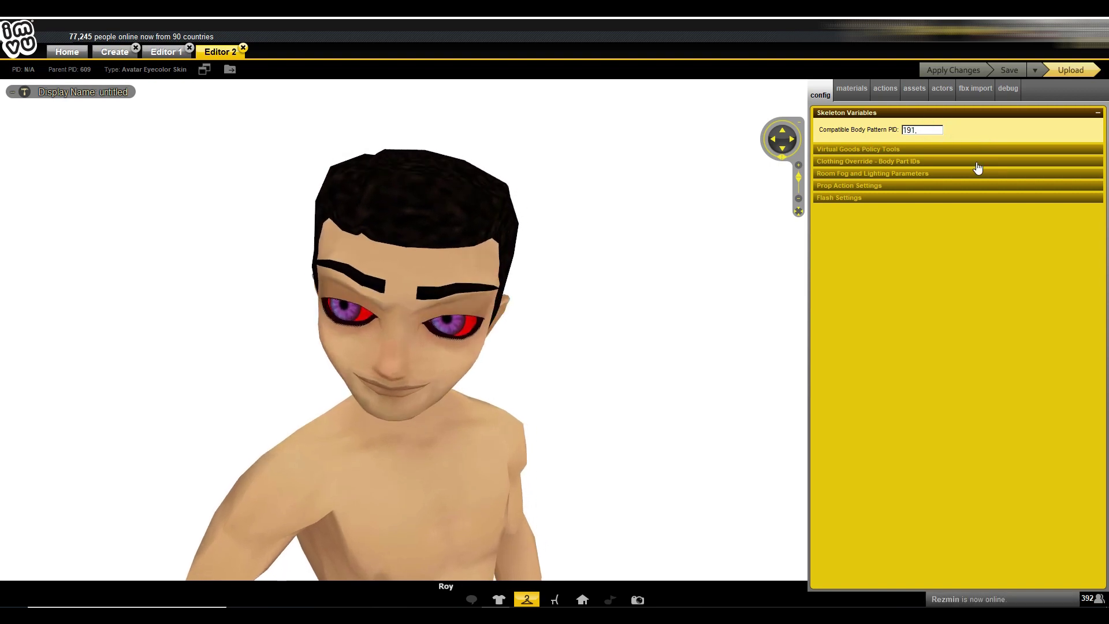
pyautogui.press('Return')
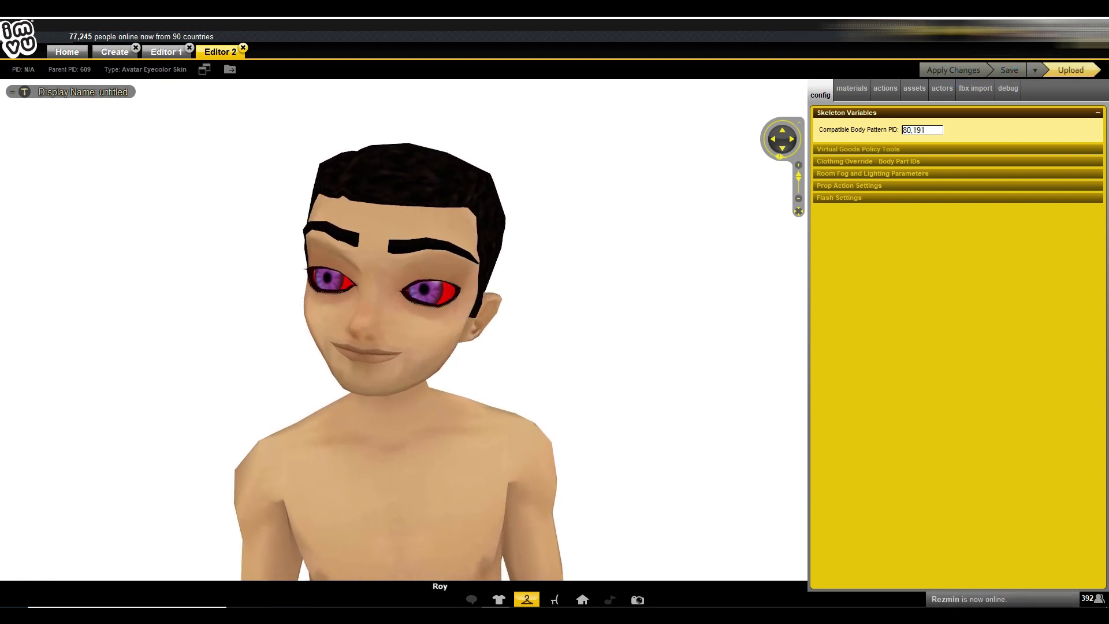
pyautogui.click(499, 599)
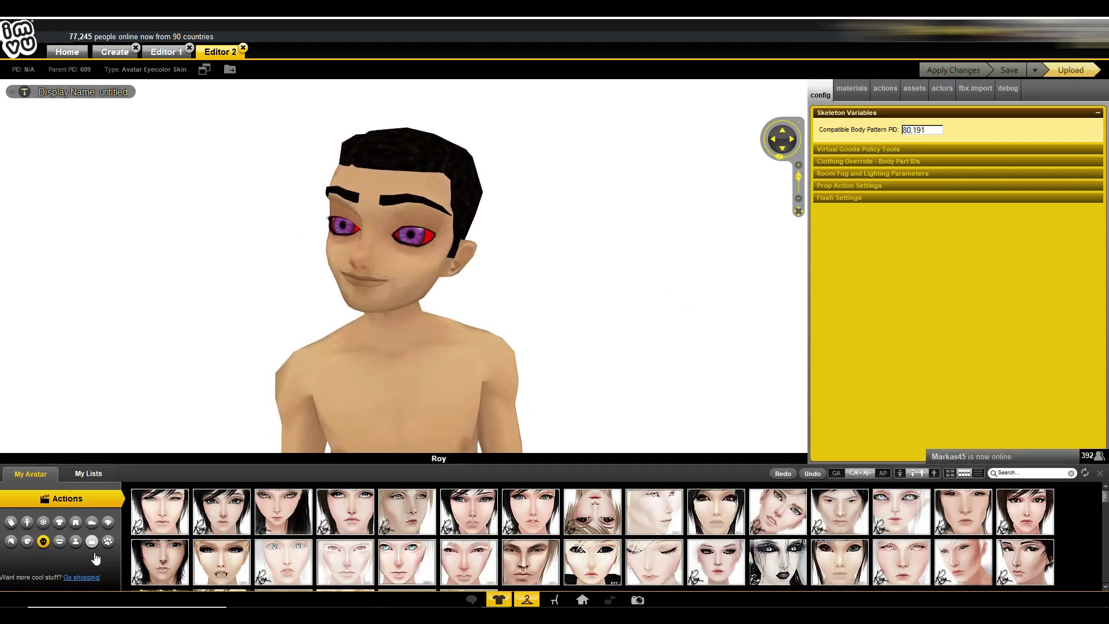
# Step: Browse the wardrobe's Heads category and put a female head on the preview avatar
pyautogui.click(76, 548)
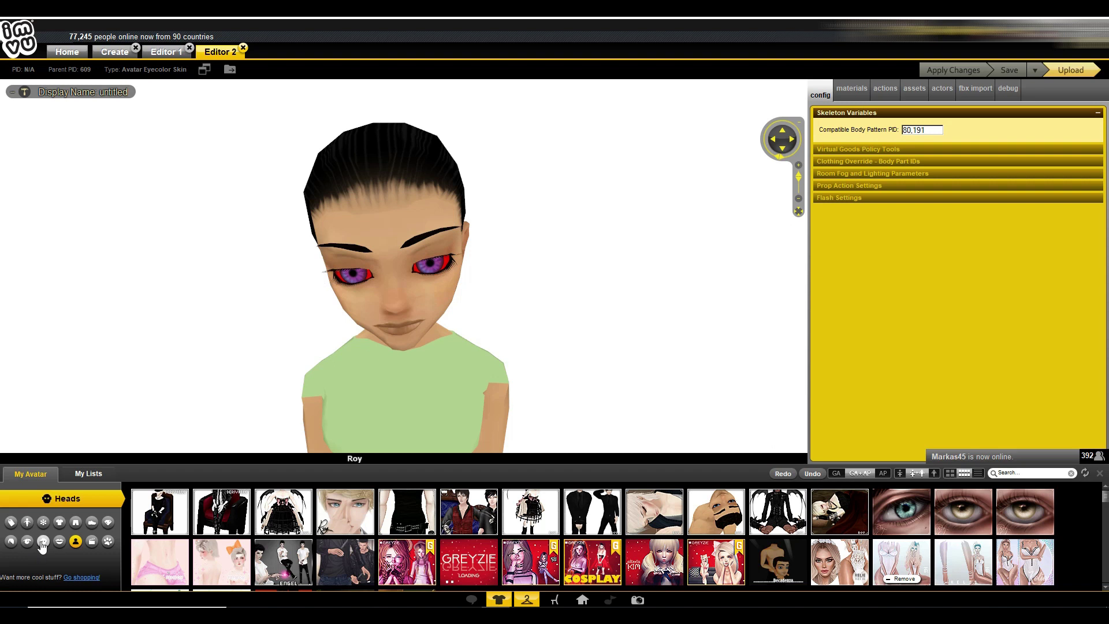
pyautogui.click(50, 543)
pyautogui.scroll(-3, 501, 525)
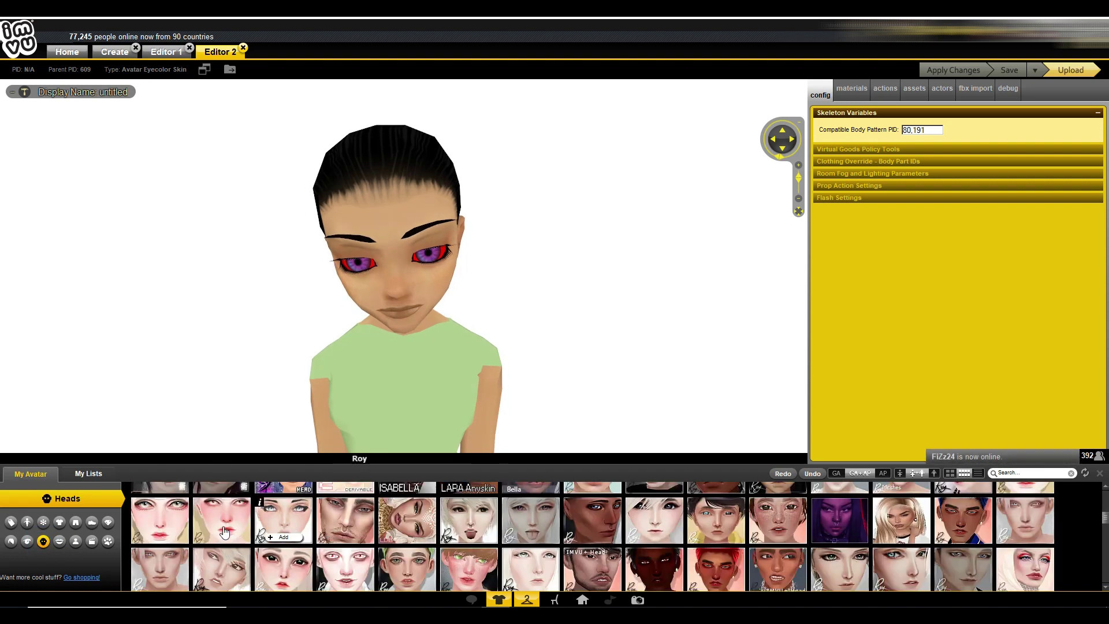
pyautogui.moveTo(166, 532)
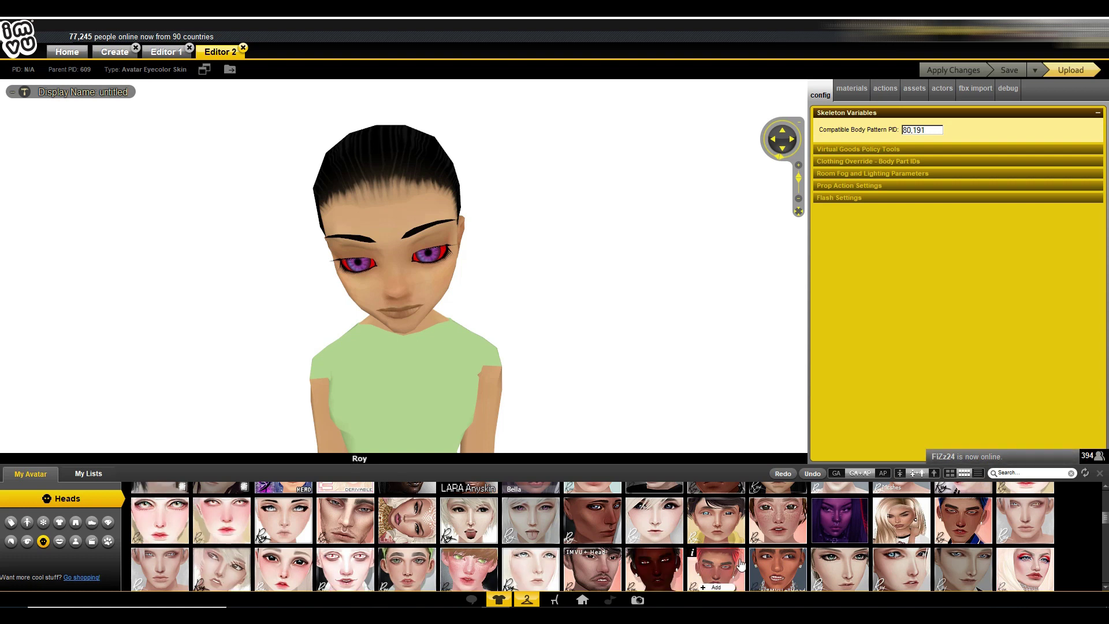
pyautogui.moveTo(792, 549)
pyautogui.click(921, 531)
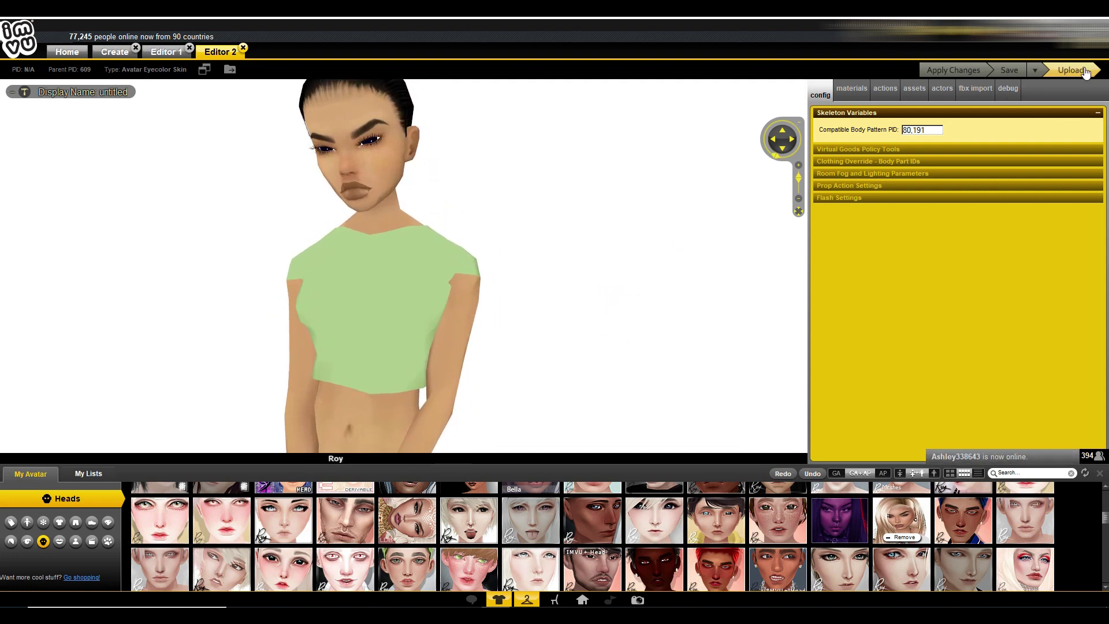
# Step: Close the Product Submission form without submitting, return to the female skin's editor, and enter a chat room
pyautogui.click(1077, 71)
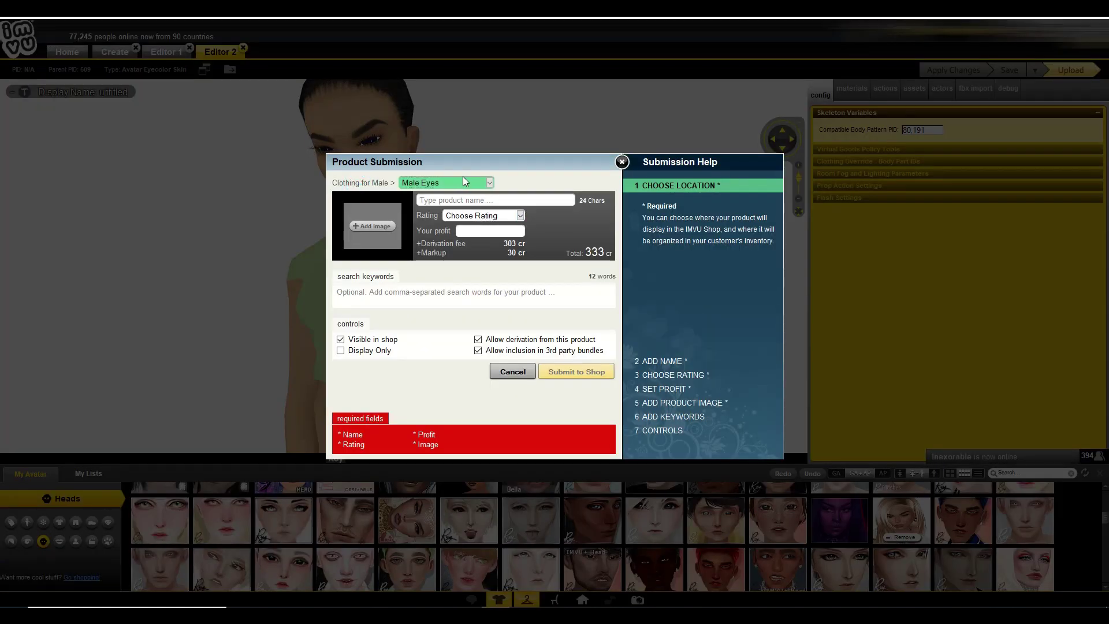
pyautogui.click(622, 162)
pyautogui.click(167, 52)
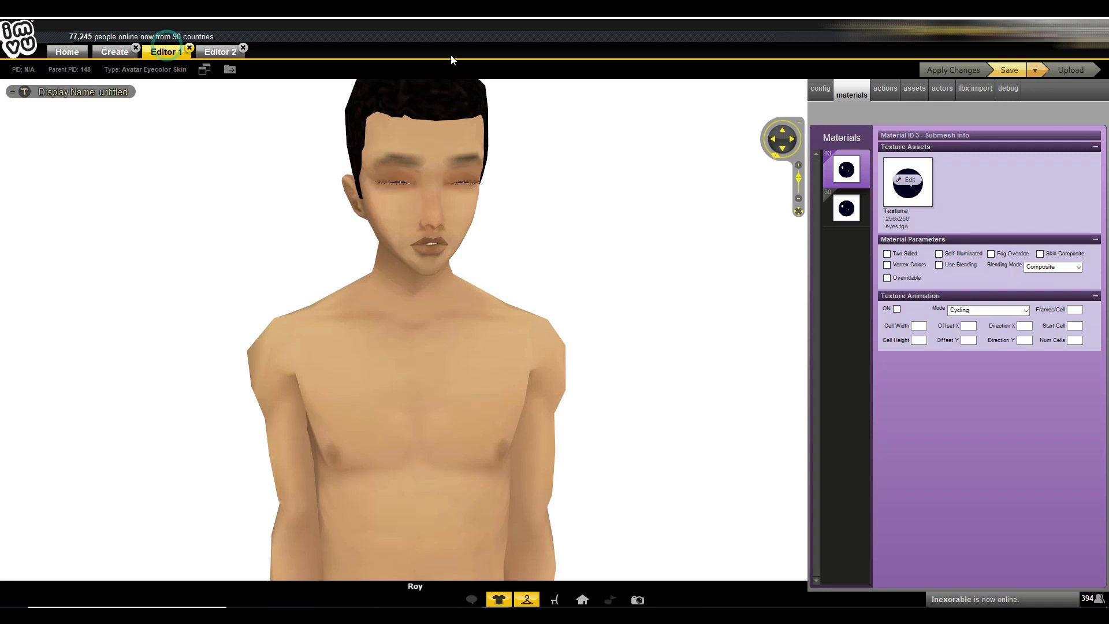
pyautogui.click(997, 71)
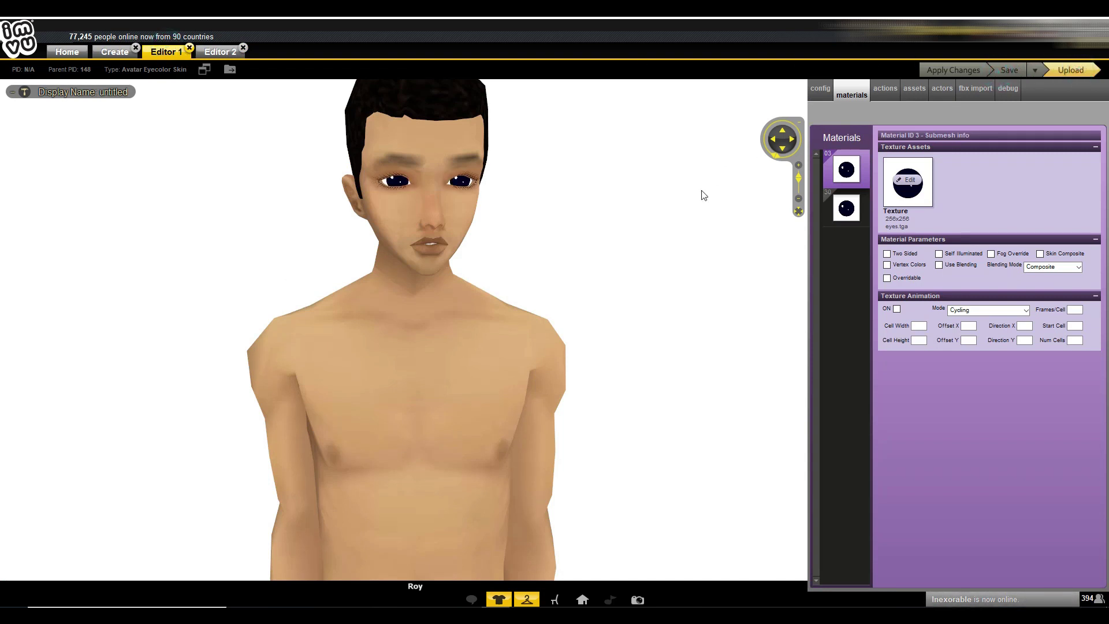